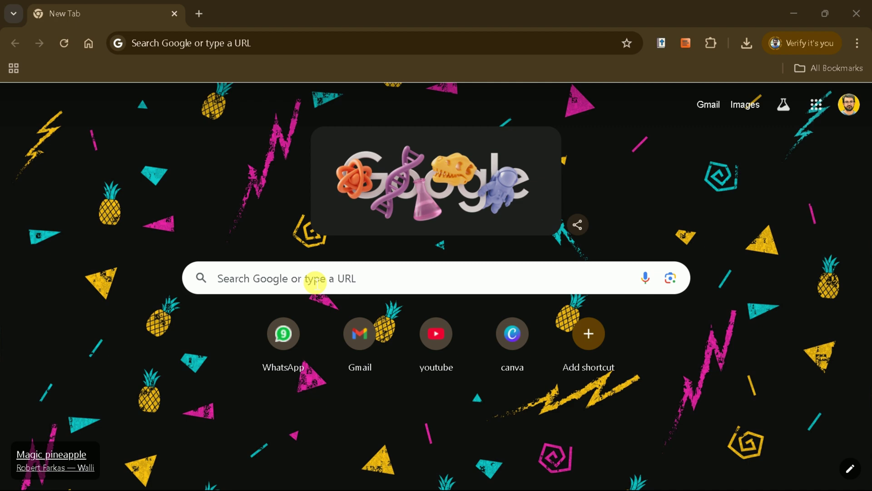
Step: Search Google for 'democtrator wondershare' and open the official DemoCreator website
click(312, 281)
text(democtrator)
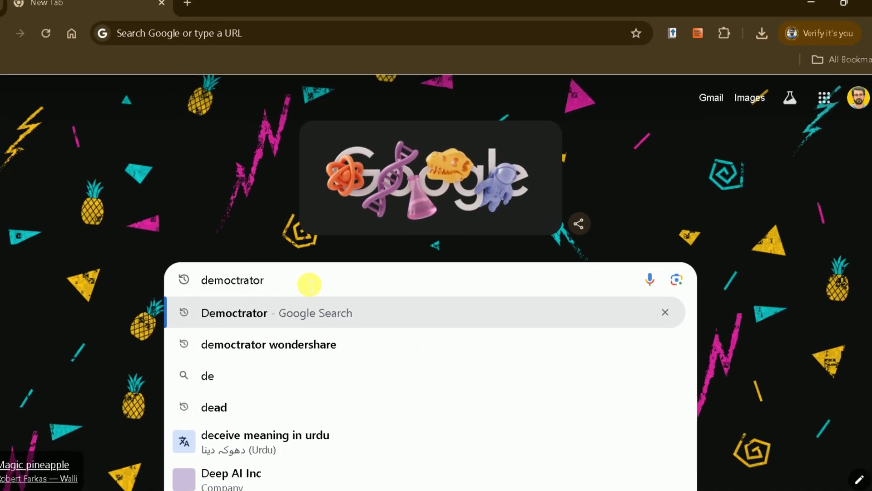
key(Down)
key(Return)
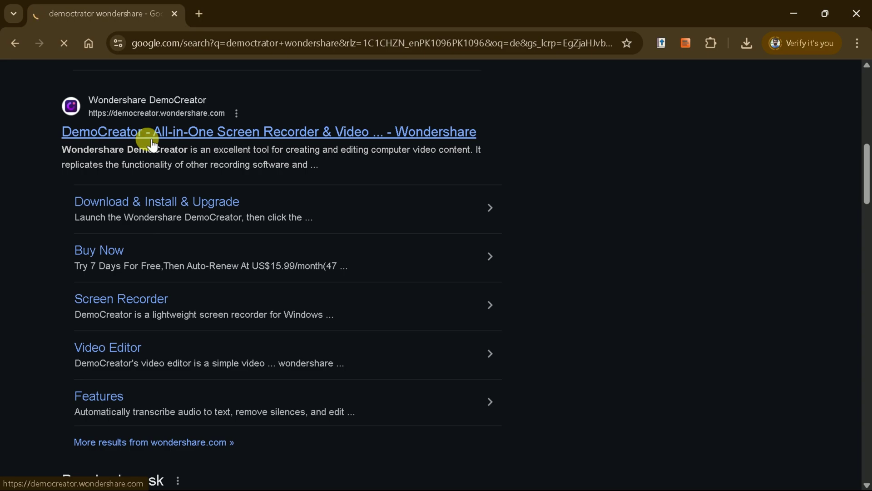
click(151, 138)
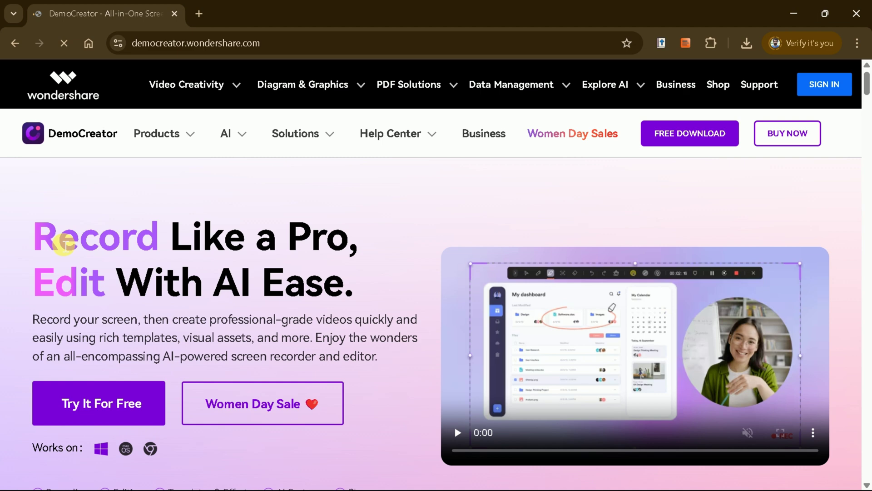
Step: Browse the DemoCreator page and start the free download with Try It For Free
drag(43, 245, 349, 293)
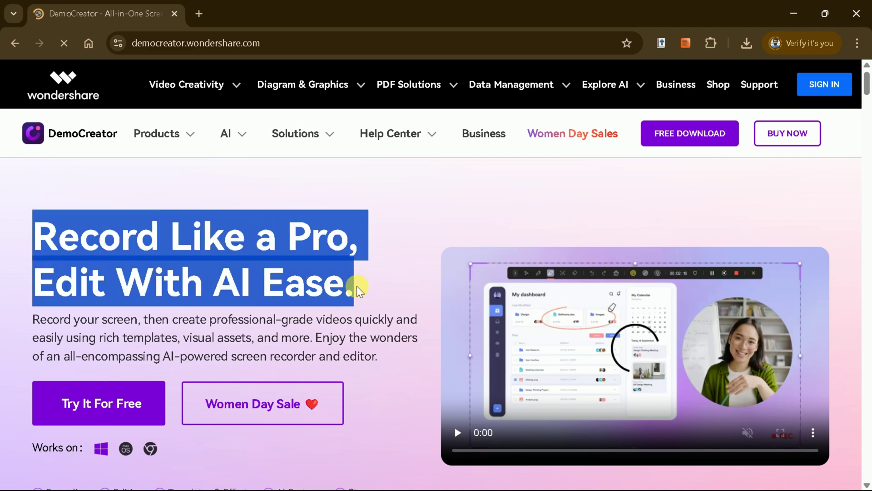
click(359, 290)
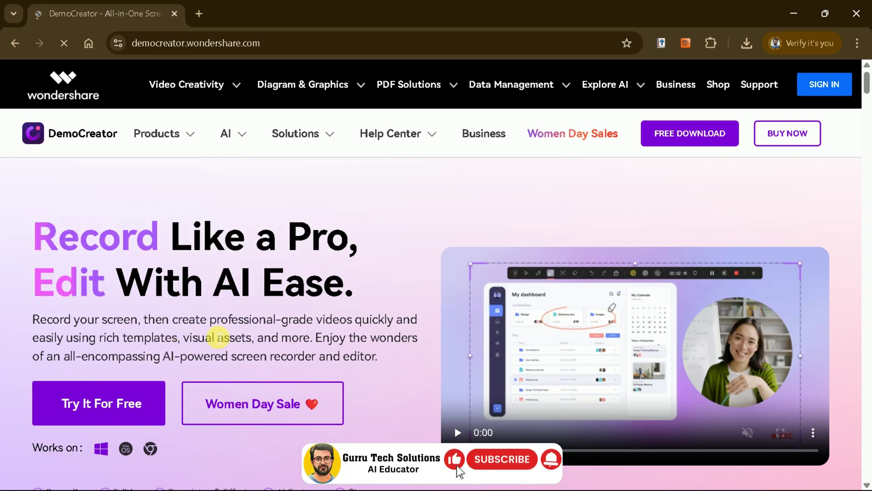
scroll(220, 334, down, 10)
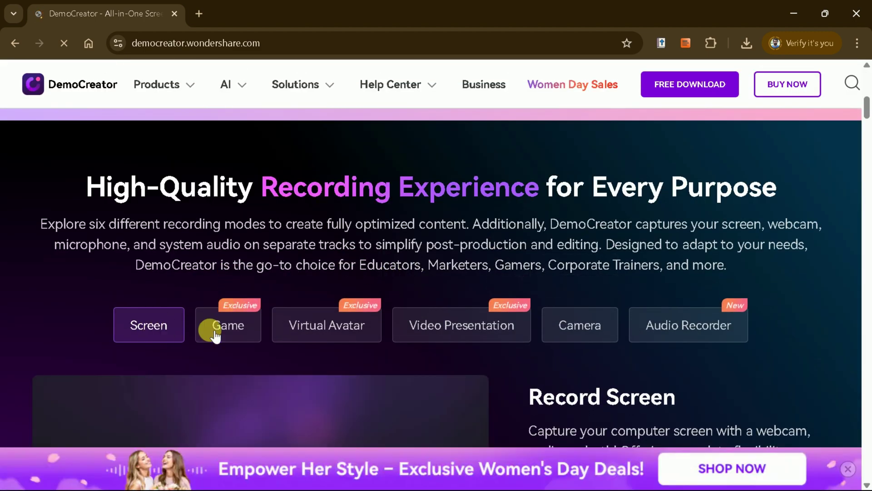
scroll(749, 300, down, 5)
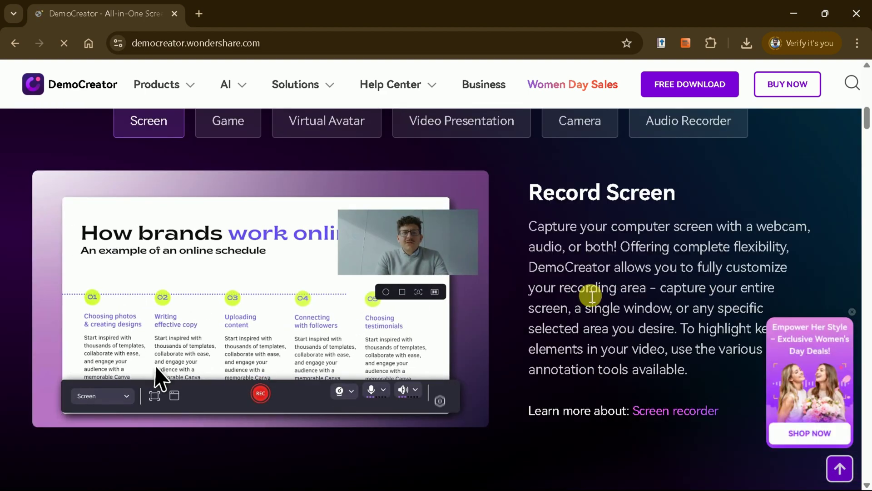
scroll(7, 384, up, 15)
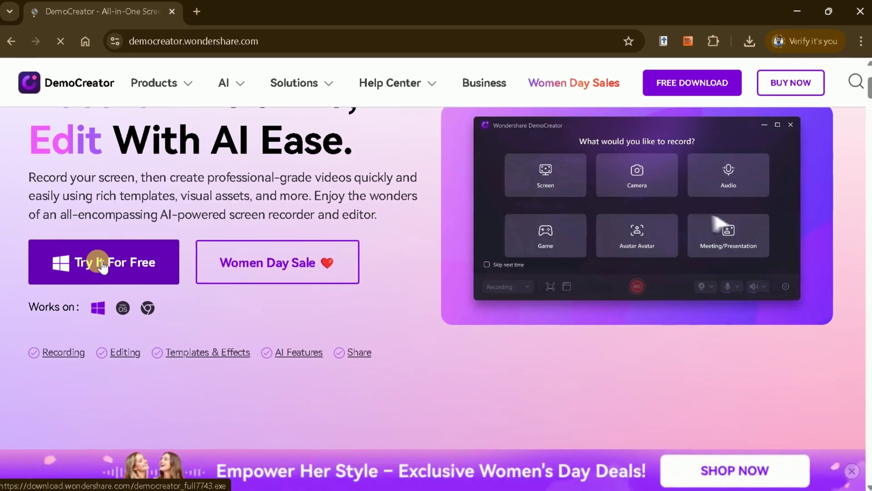
click(102, 264)
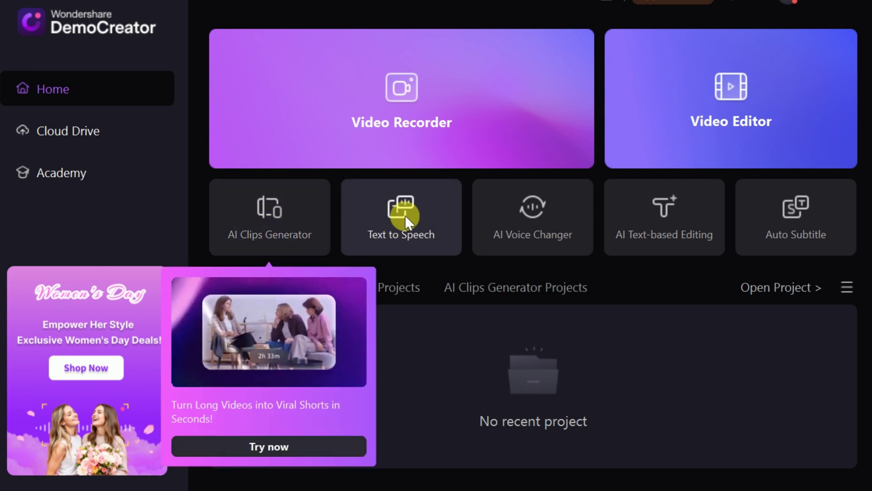
Step: Look over the AI feature tiles on Home, then open the Video Recorder
mouse_move(396, 210)
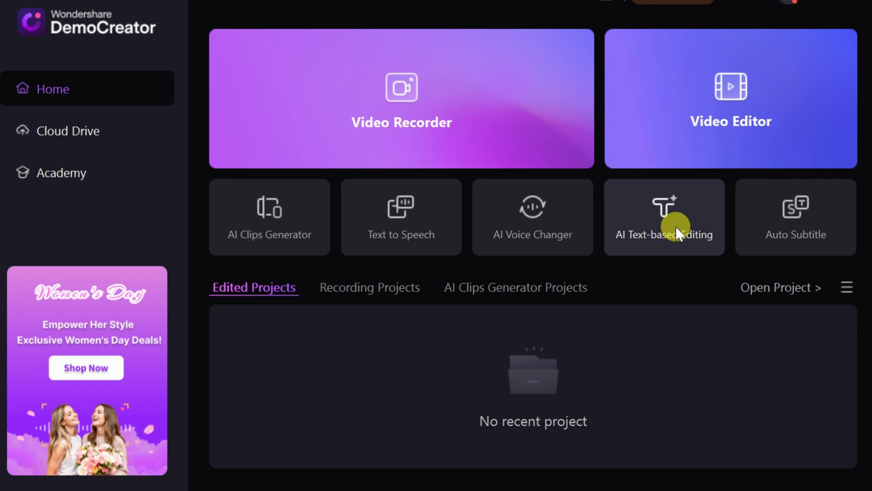
mouse_move(782, 232)
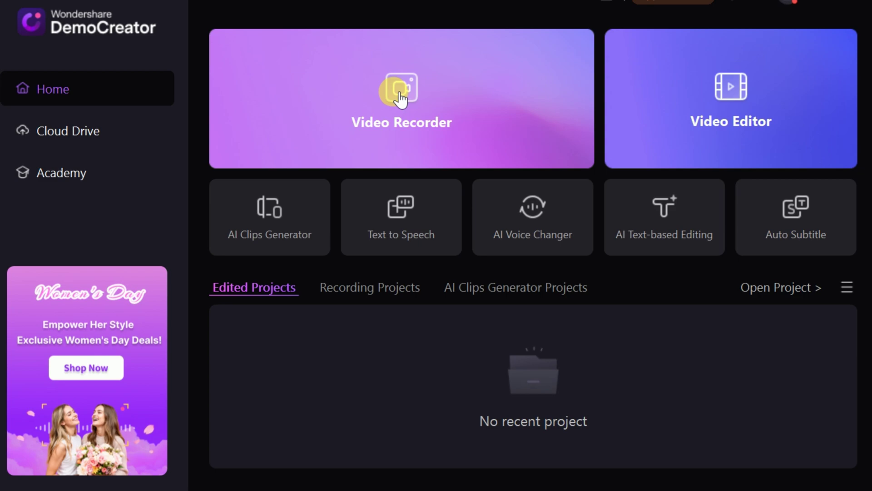
click(400, 94)
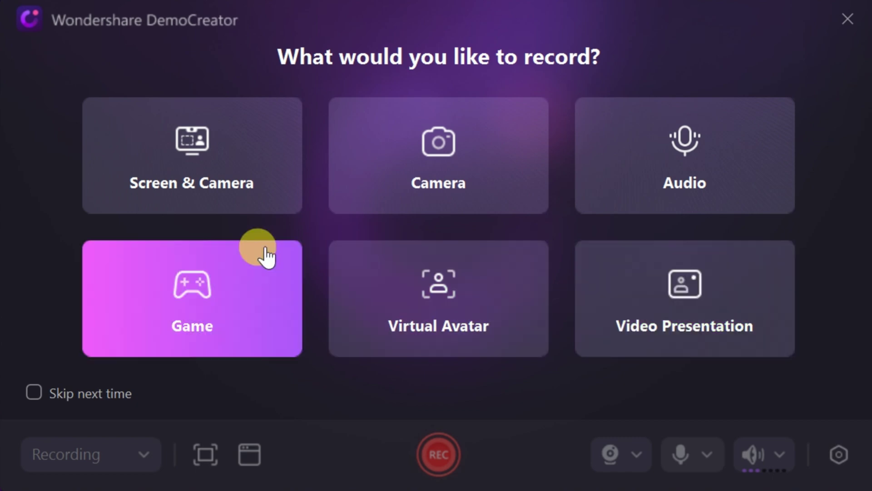
Step: Choose the Screen & Camera recording mode
click(213, 170)
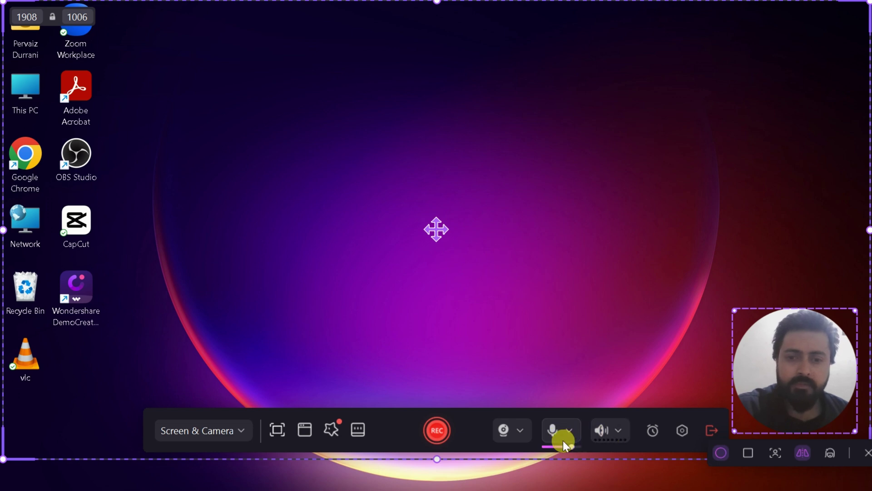
Step: Check the mode, capture-area, camera and microphone dropdowns, then nudge the webcam bubble up and right
click(241, 430)
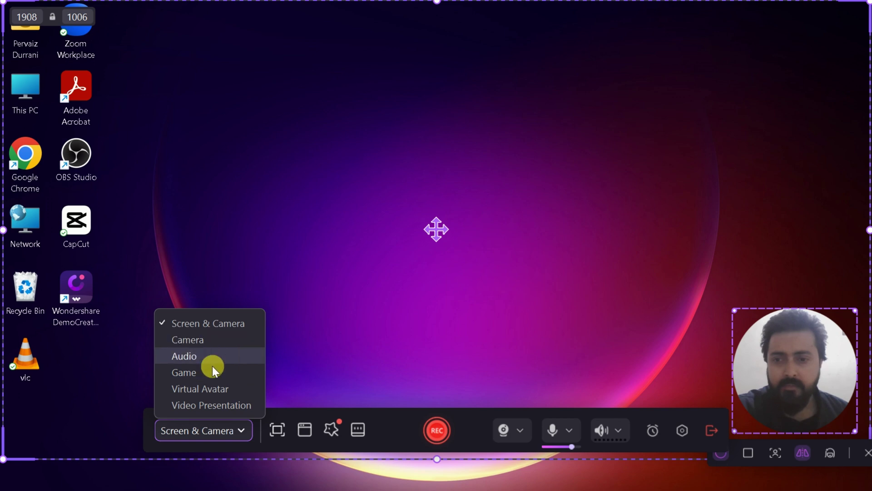
click(278, 430)
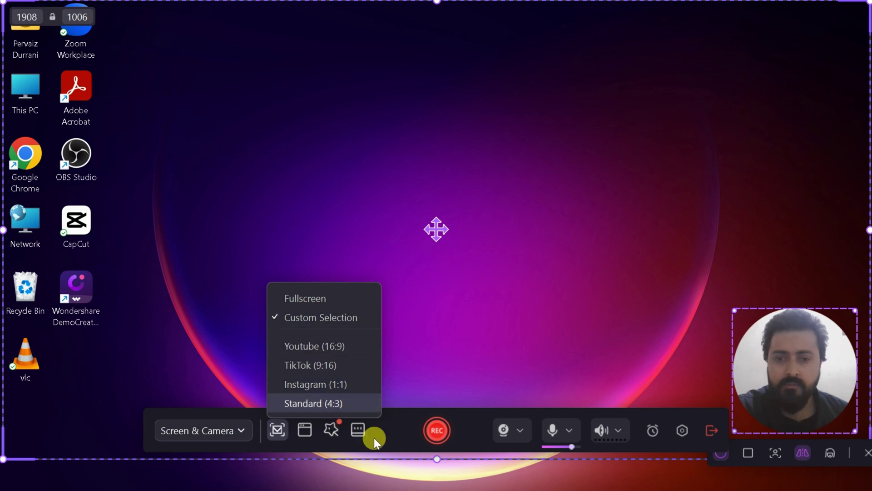
click(389, 438)
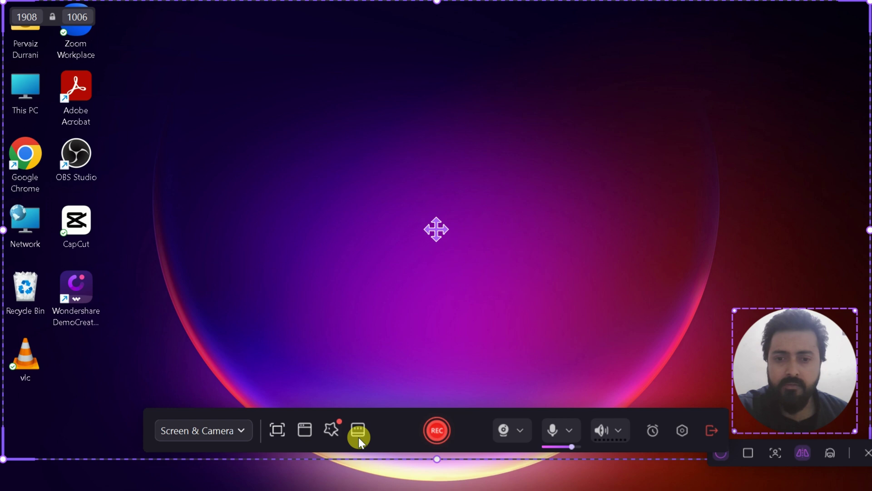
click(523, 429)
click(574, 432)
mouse_move(817, 406)
mouse_down()
mouse_move(800, 337)
mouse_move(817, 368)
mouse_move(819, 400)
mouse_up()
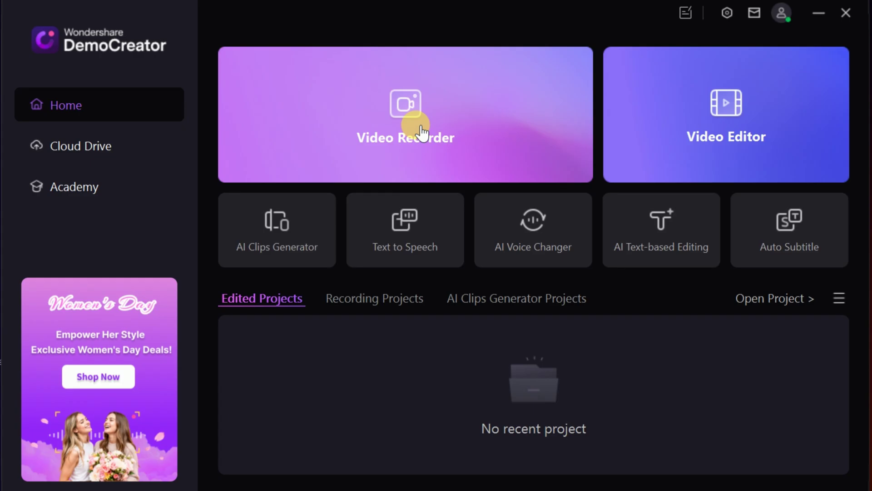
Step: Start a Video Presentation and import the ai_in_education PowerPoint file from Downloads
click(415, 125)
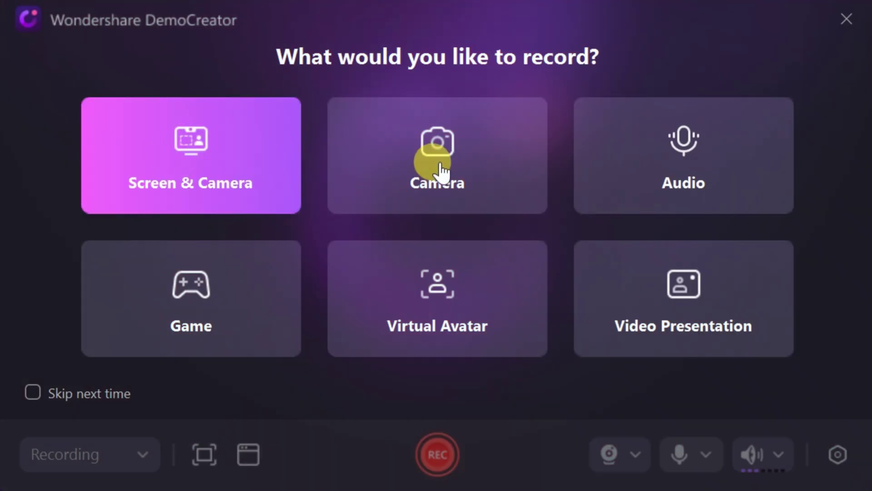
click(672, 300)
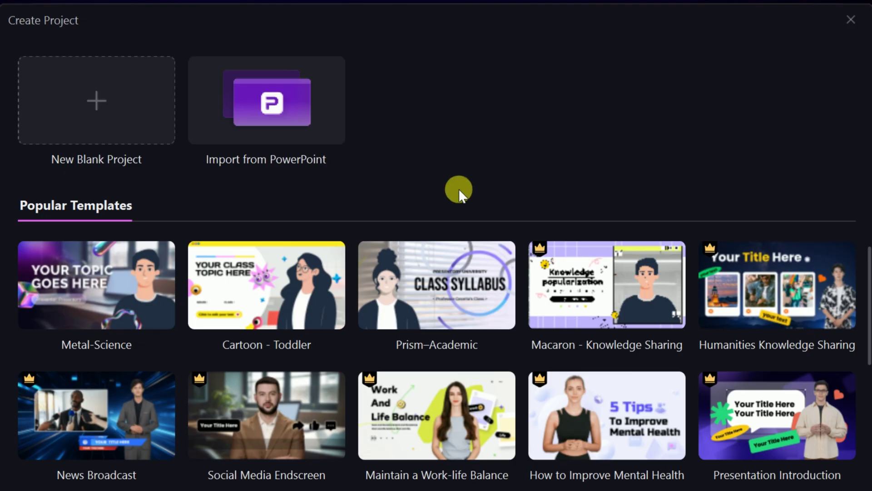
click(243, 105)
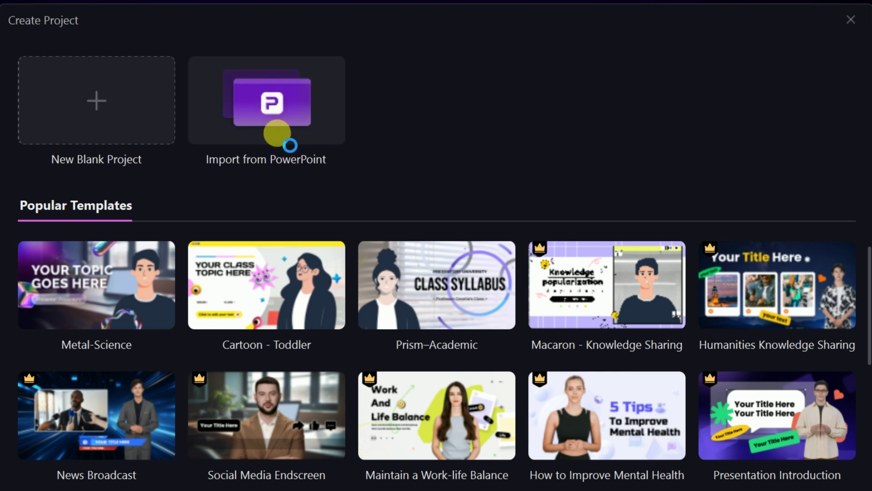
click(293, 121)
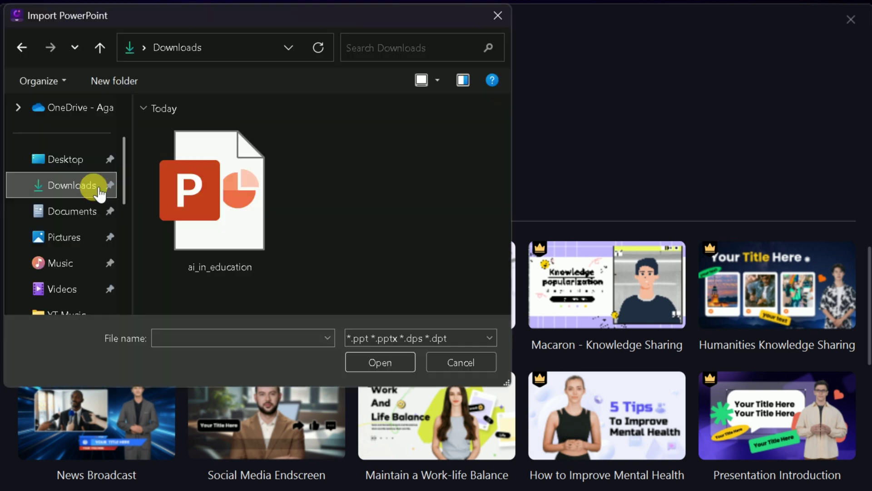
click(211, 179)
click(388, 361)
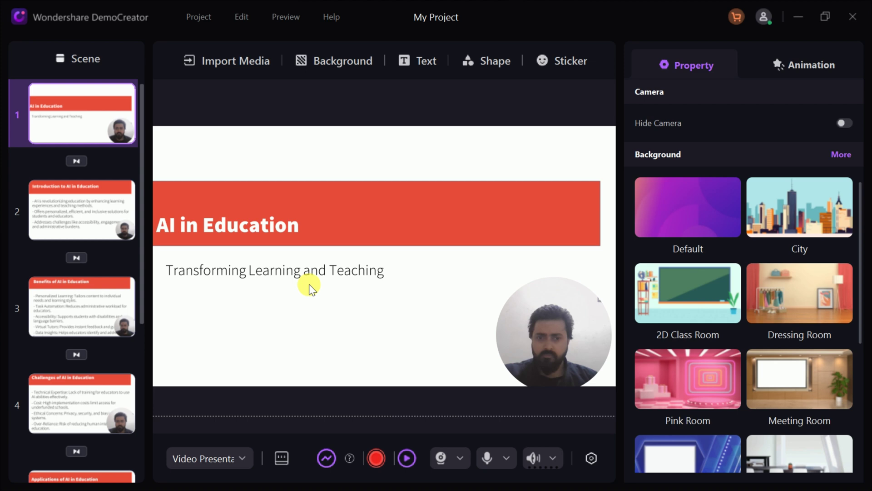
Step: Preview slides 2–4 of the presentation, then return to the AI in Education title slide
click(103, 217)
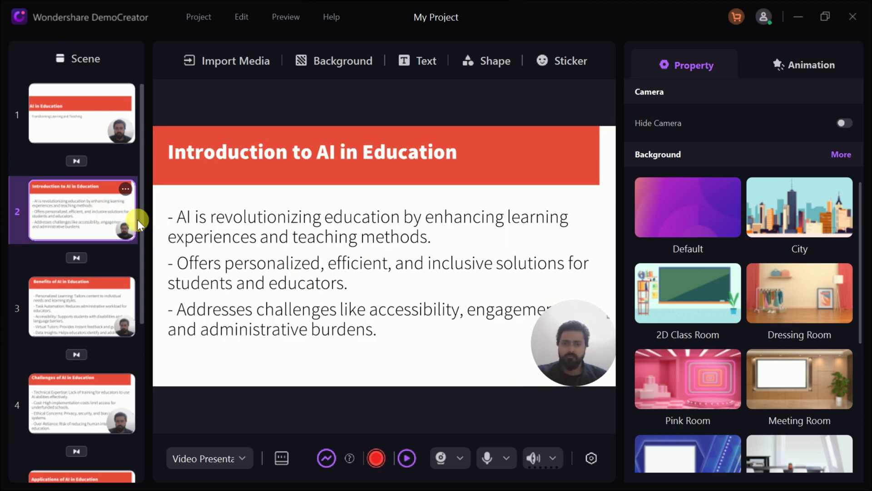
click(87, 309)
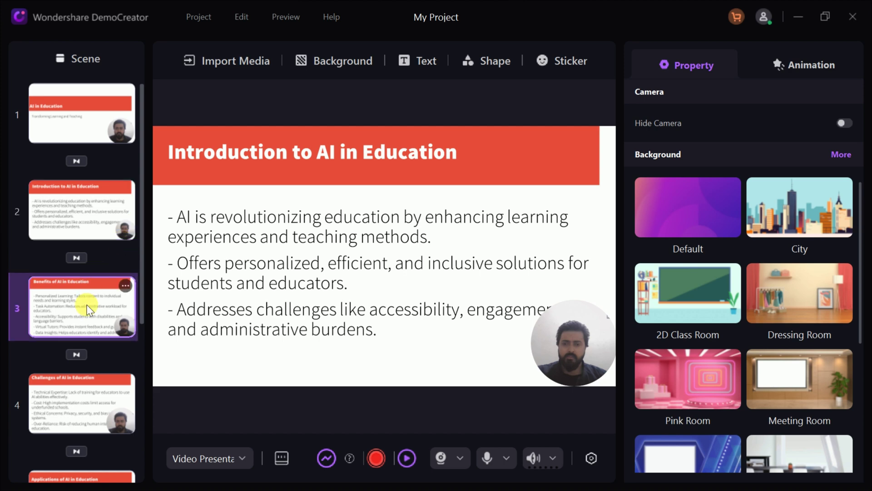
click(68, 388)
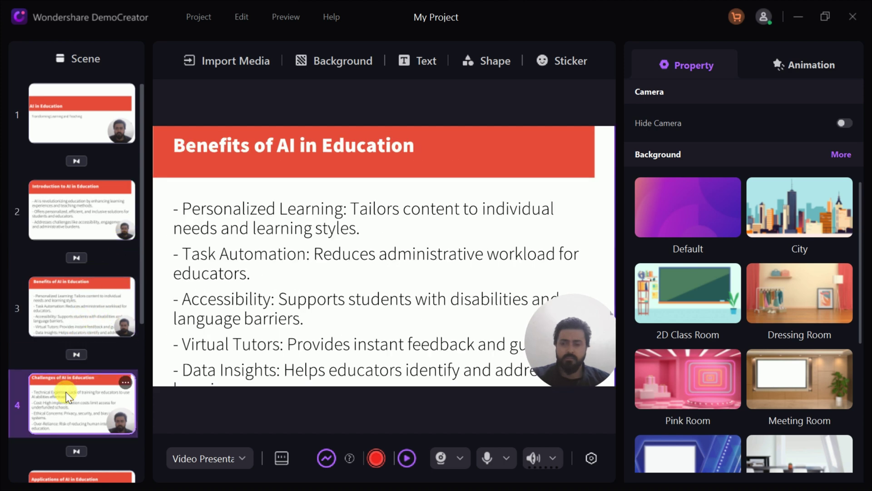
click(87, 125)
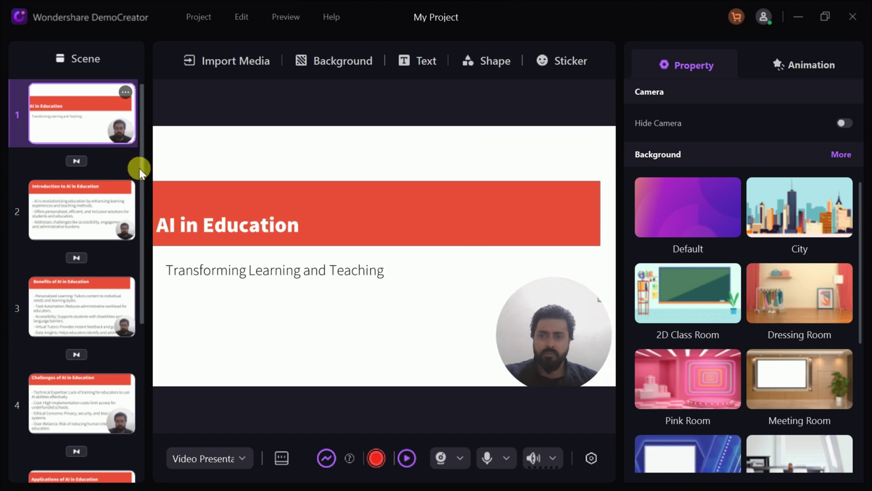
Step: Try the 2D Class Room, Dressing Room, Pink Room and Meeting Room backgrounds, then revert to Default
click(702, 290)
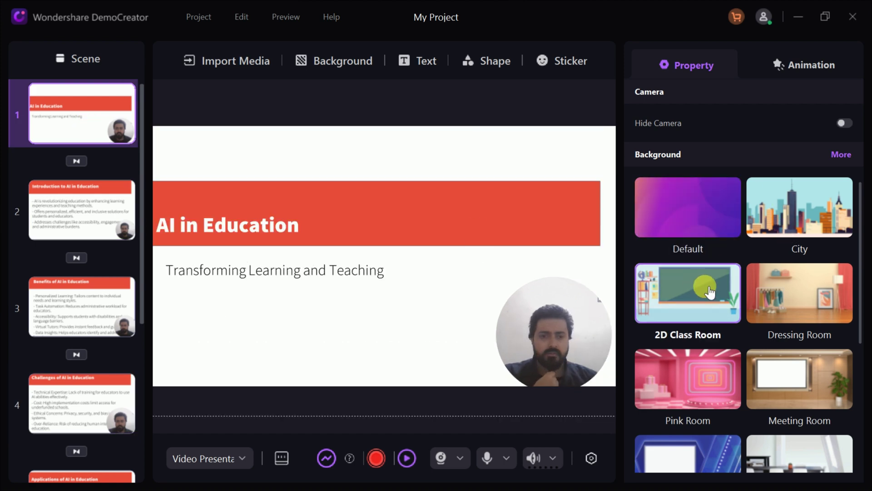
click(794, 311)
click(708, 305)
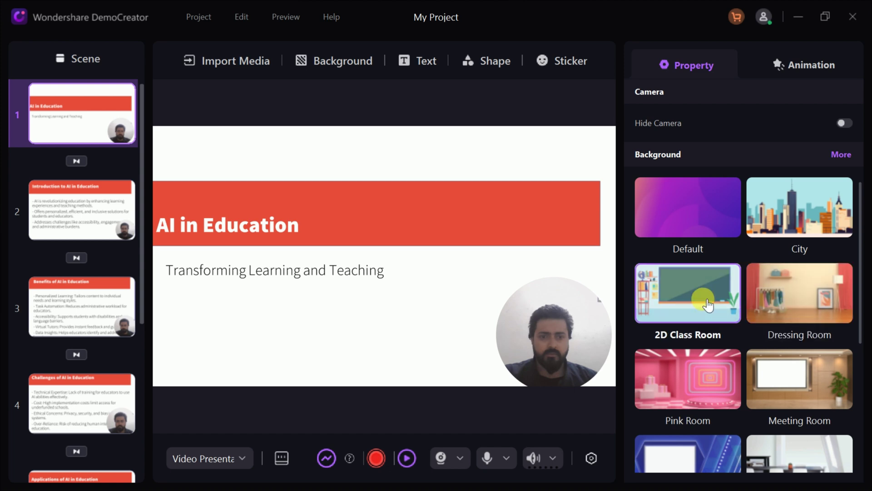
click(691, 366)
click(778, 387)
click(702, 387)
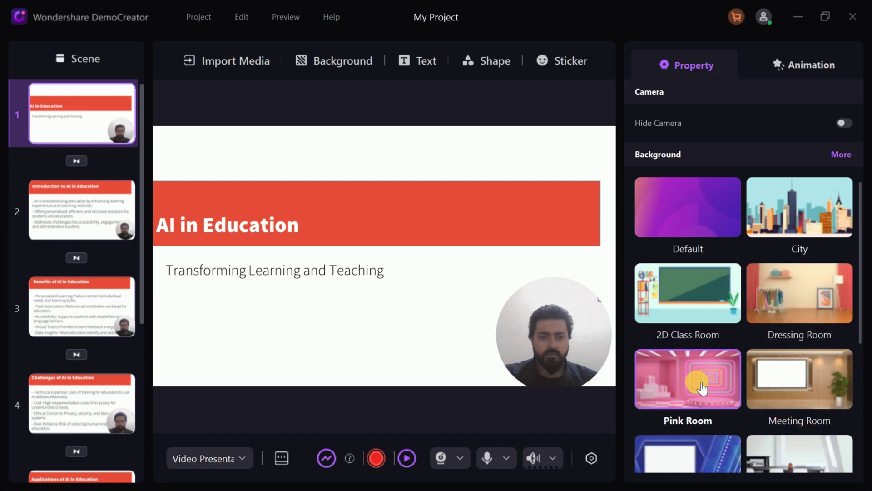
click(668, 181)
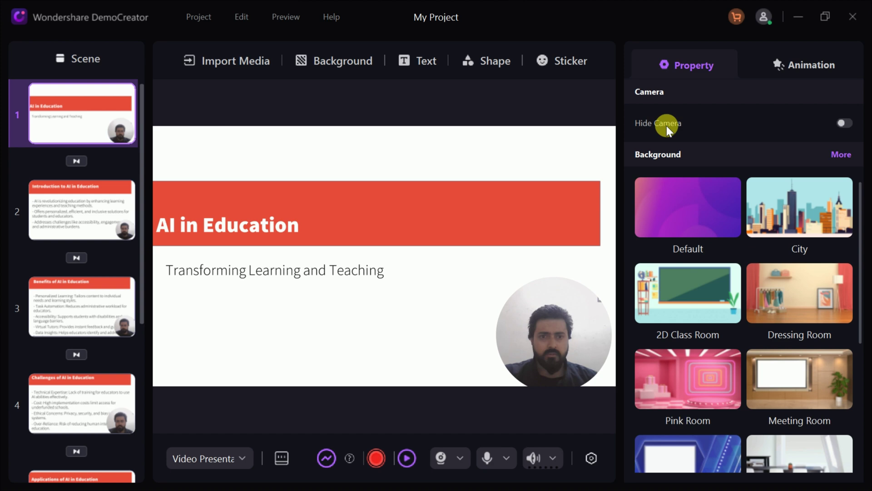
Step: Toggle Hide Camera and leave the webcam bubble hidden on the title slide
click(847, 124)
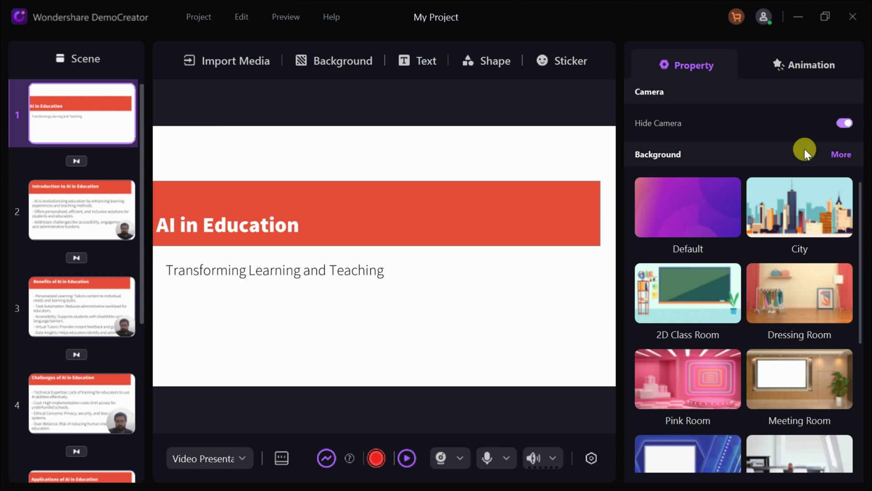
click(672, 314)
click(845, 123)
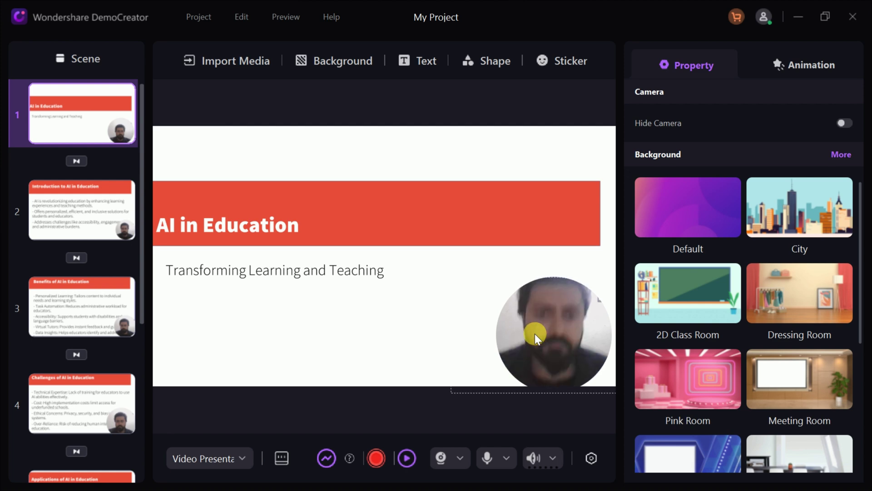
click(845, 124)
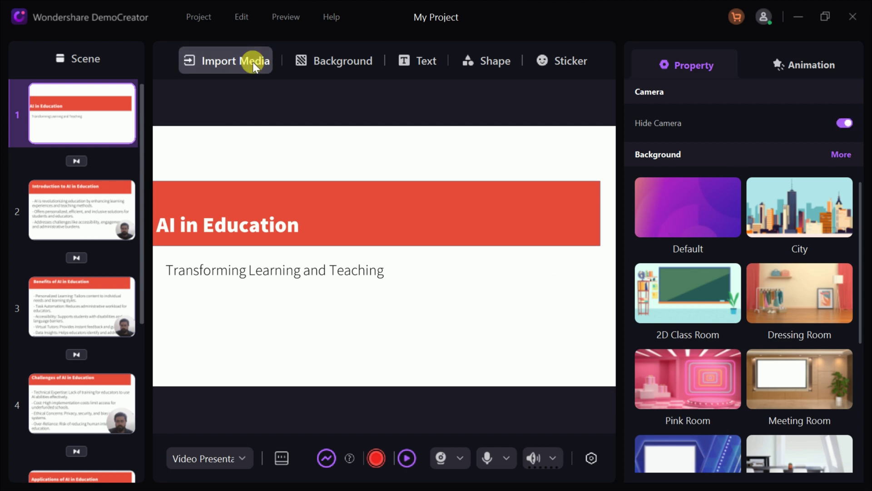
Step: Look through the Import Media choices for pictures and videos
click(253, 62)
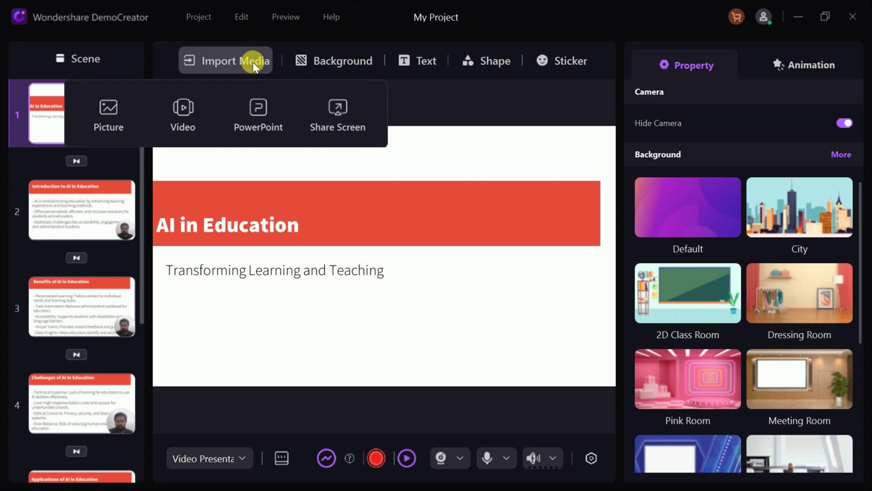
click(87, 112)
click(186, 112)
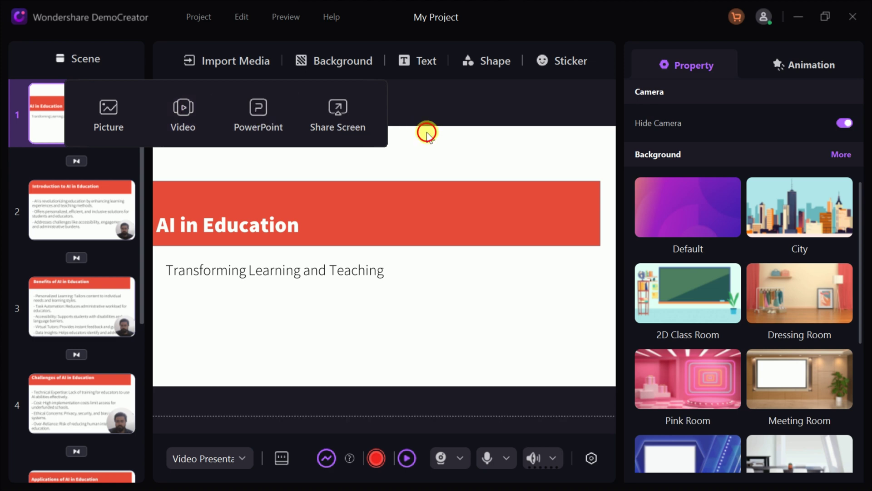
Step: Browse the Classic Indoor backgrounds in the Background library, then close it
click(323, 63)
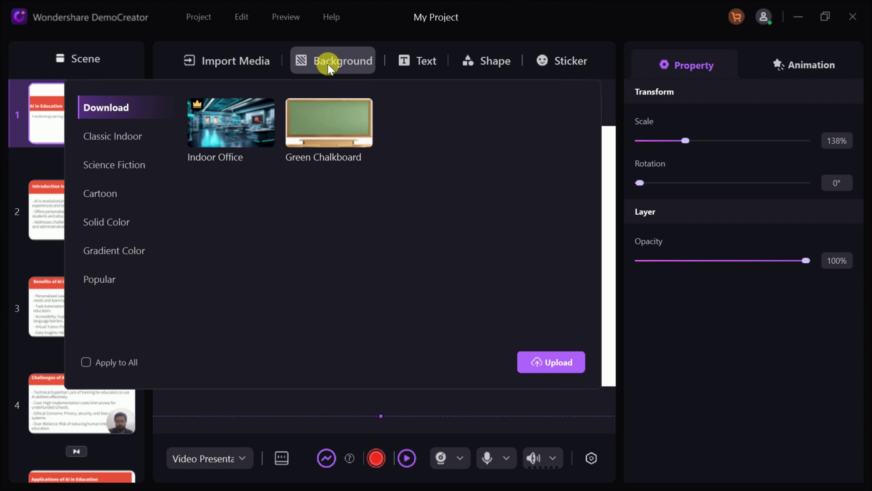
click(154, 136)
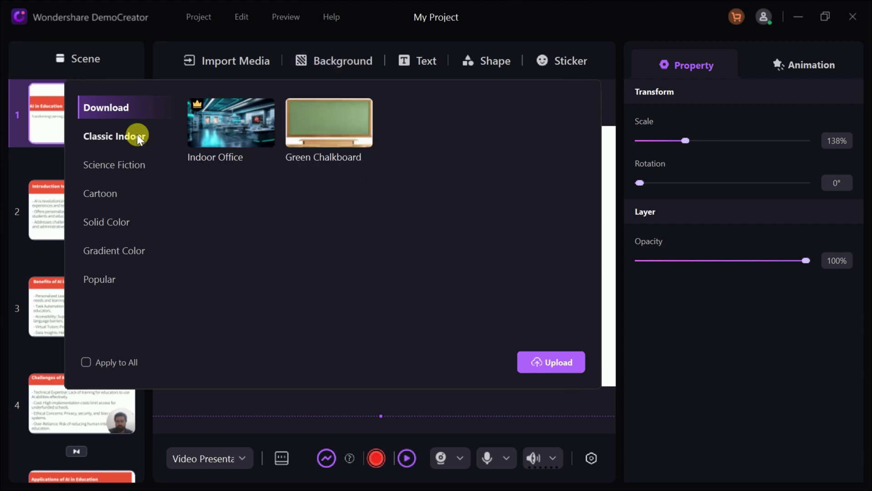
scroll(468, 239, down, 10)
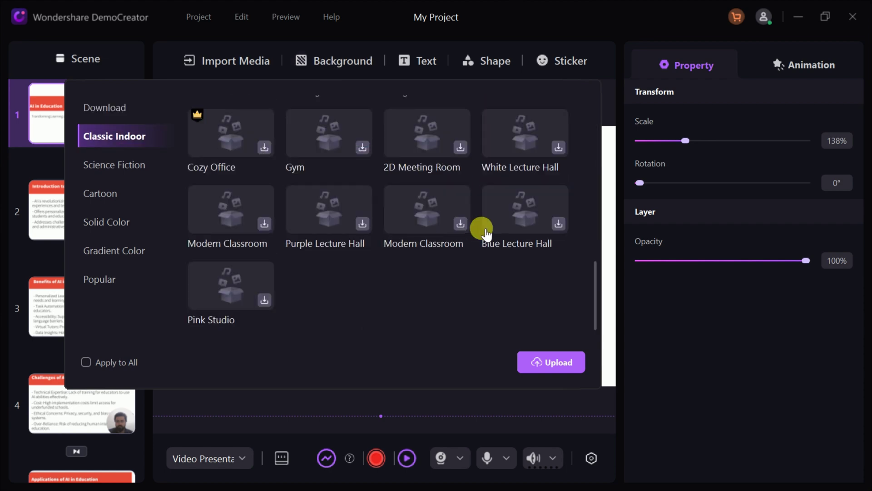
scroll(504, 236, up, 3)
scroll(506, 235, up, 4)
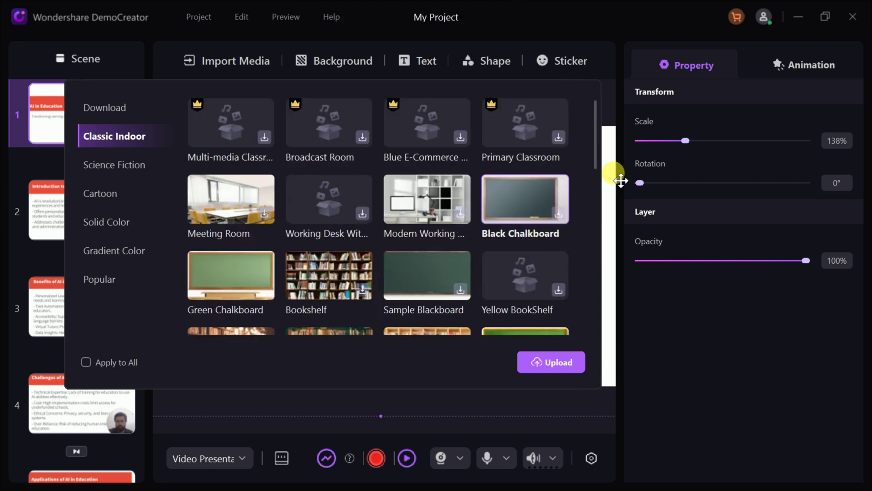
scroll(598, 153, down, 1)
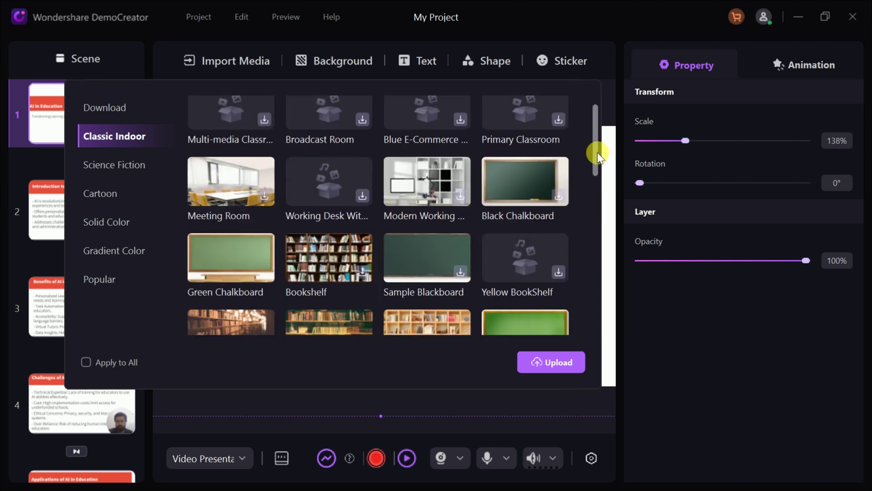
drag(598, 152, 595, 171)
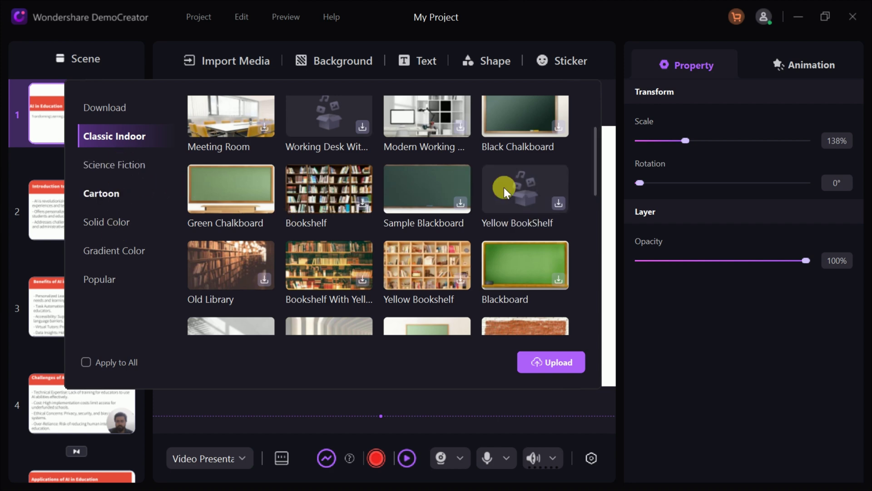
scroll(580, 189, up, 5)
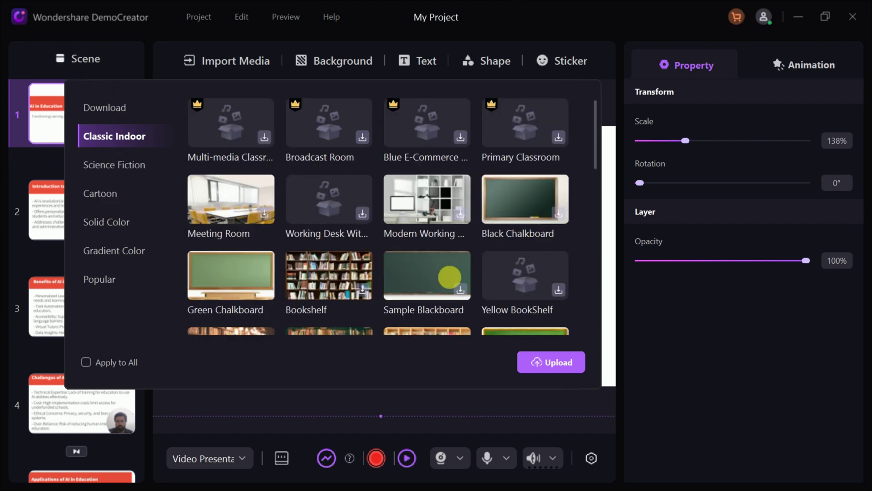
click(675, 345)
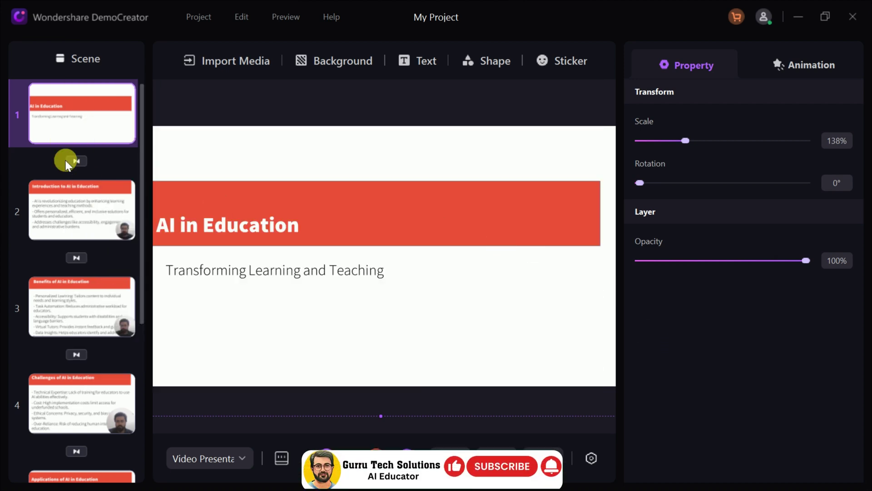
click(62, 129)
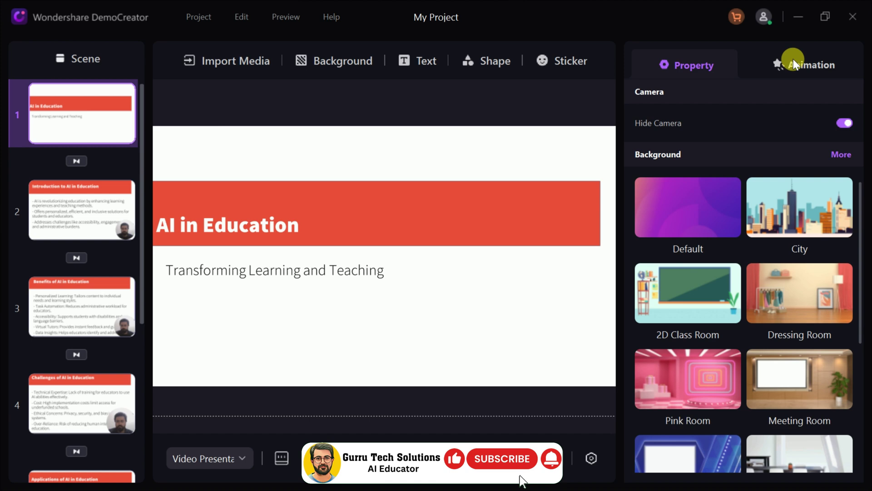
click(793, 59)
scroll(740, 351, down, 2)
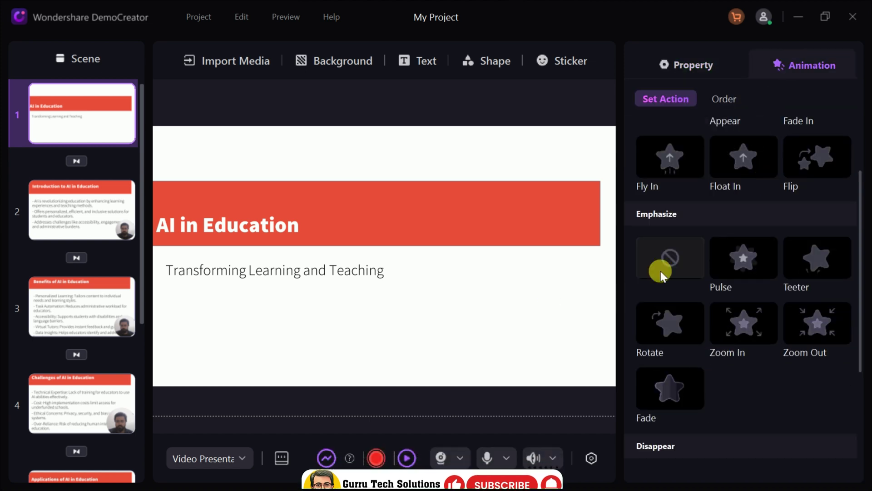
click(704, 68)
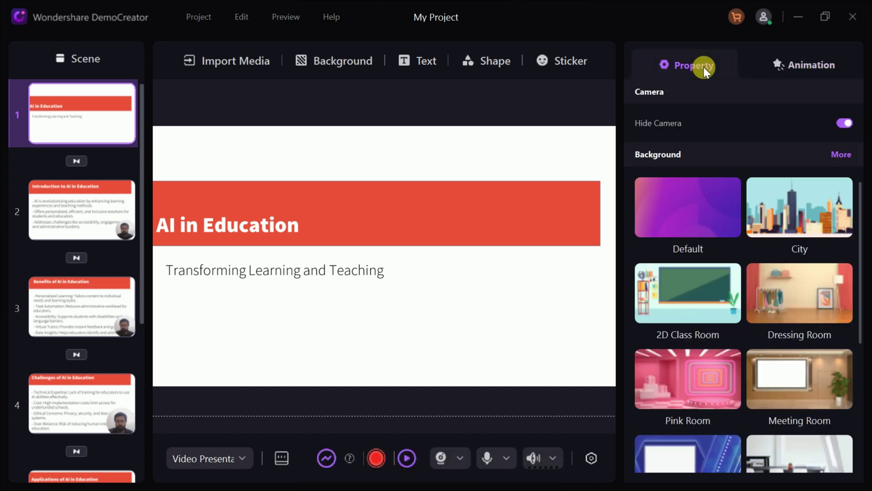
scroll(734, 310, down, 5)
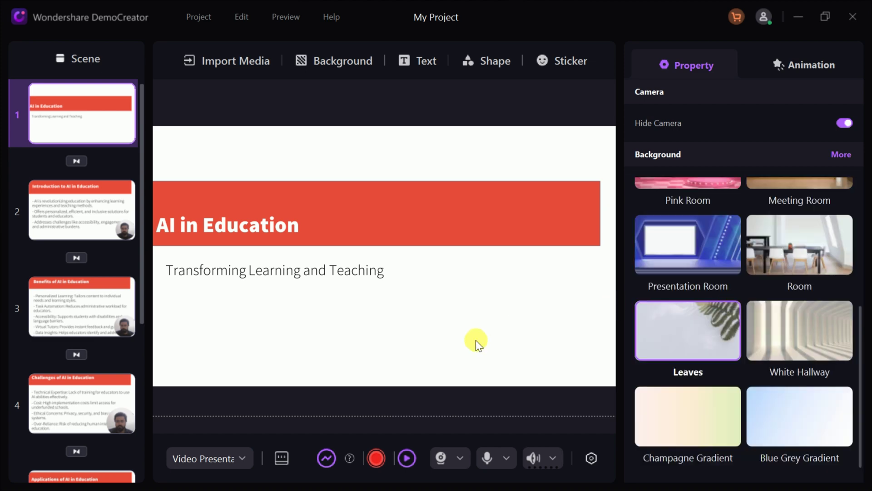
click(251, 465)
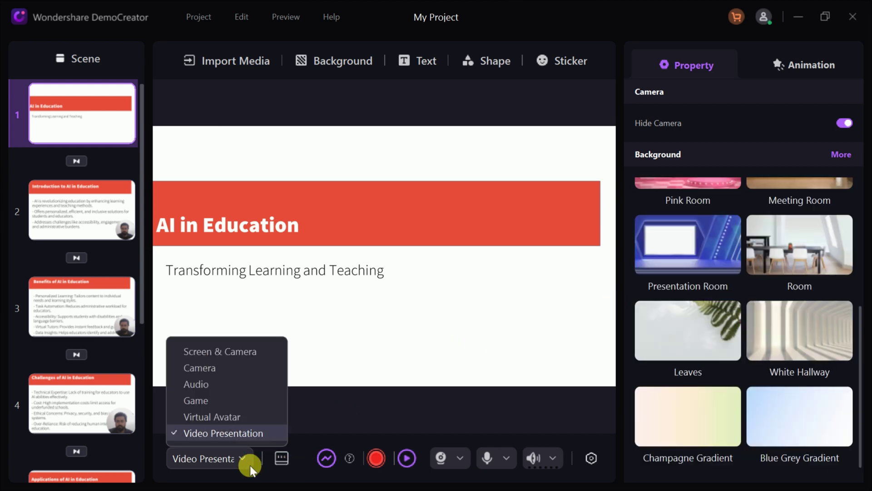
click(250, 465)
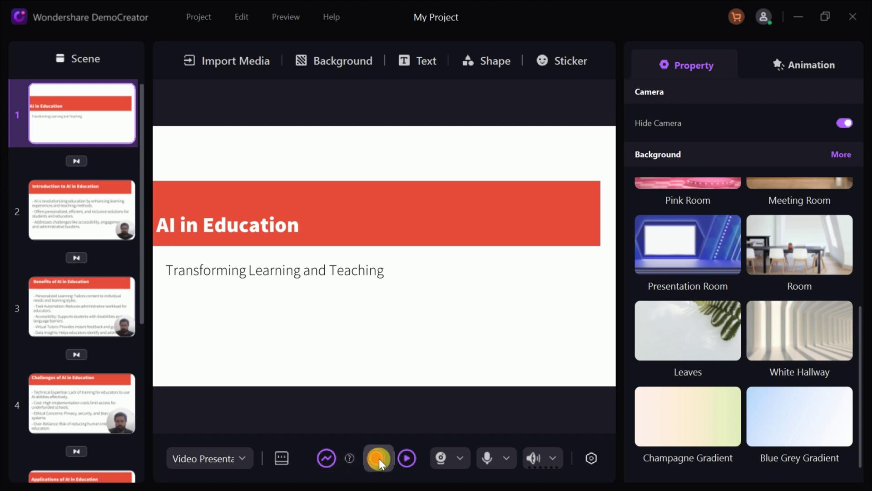
click(465, 458)
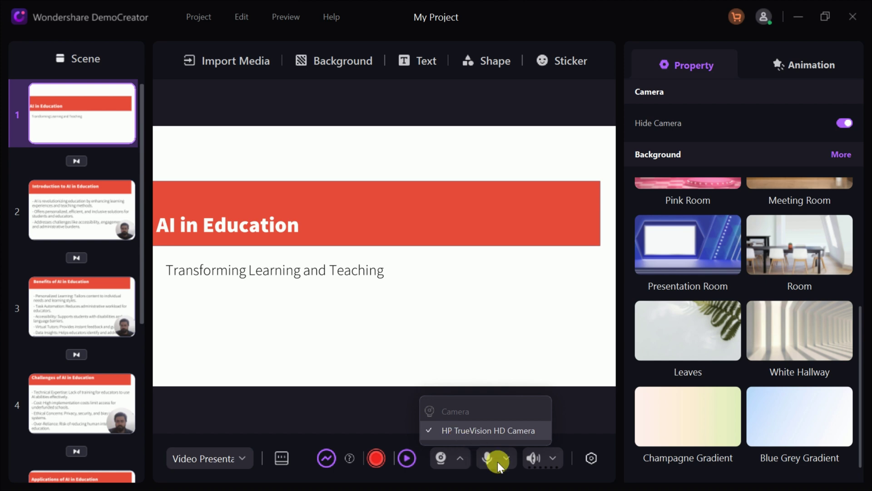
click(556, 323)
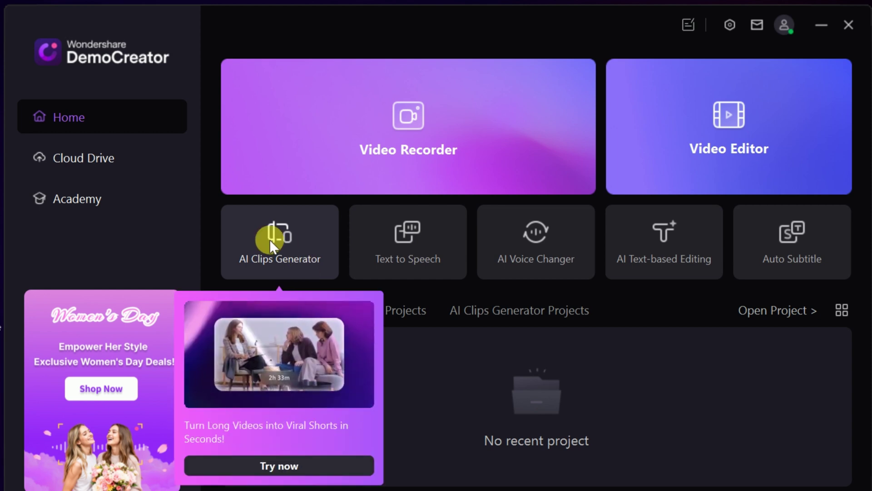
Step: Open AI Clips Generator and load the 'AI for Power Point Presentation in one click' video
click(300, 267)
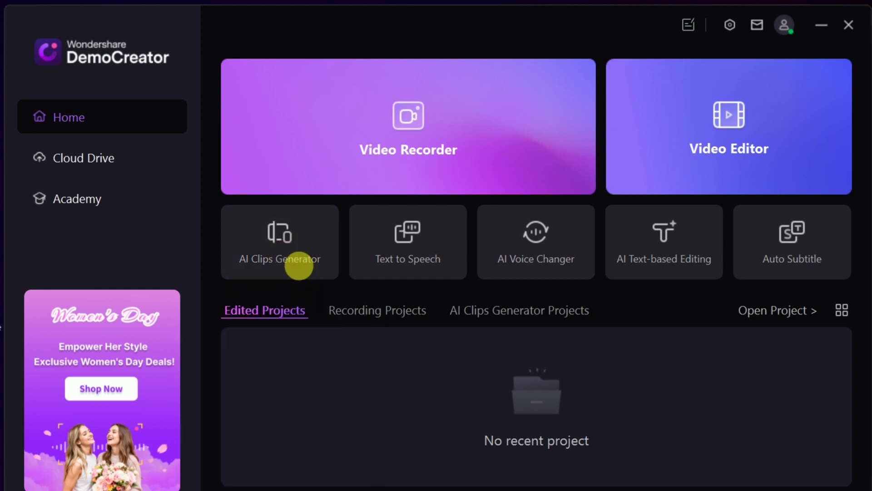
click(285, 248)
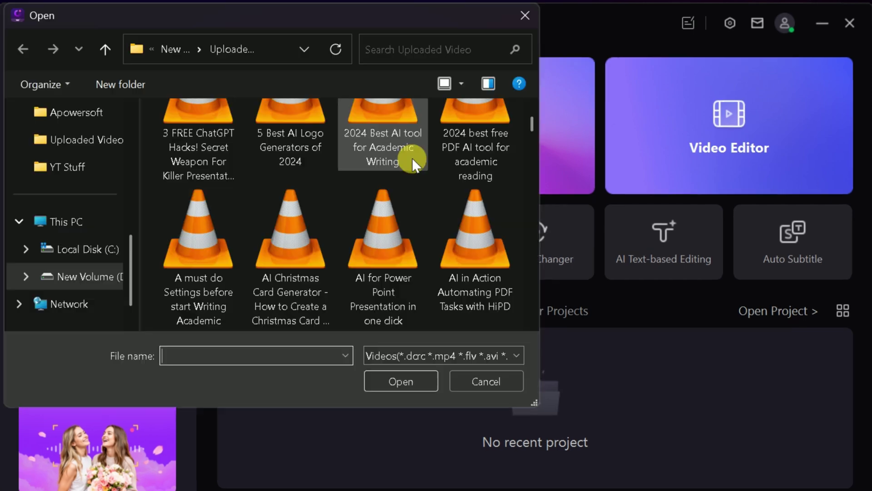
click(352, 229)
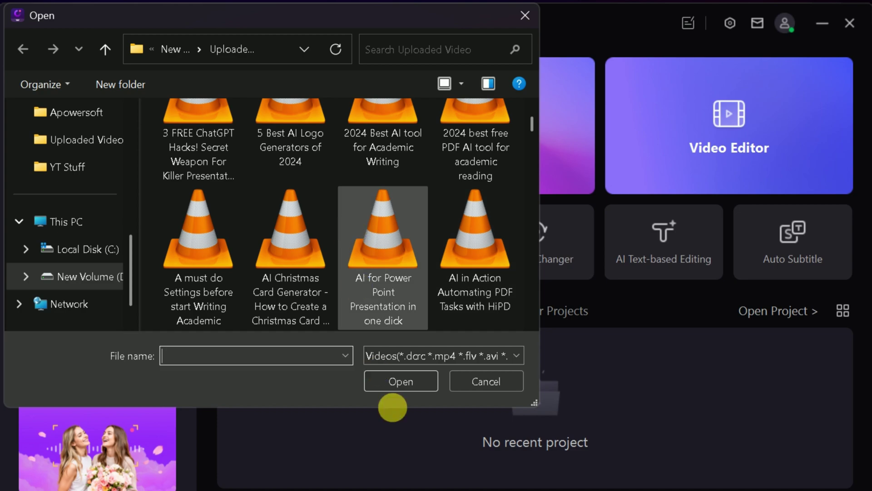
click(394, 380)
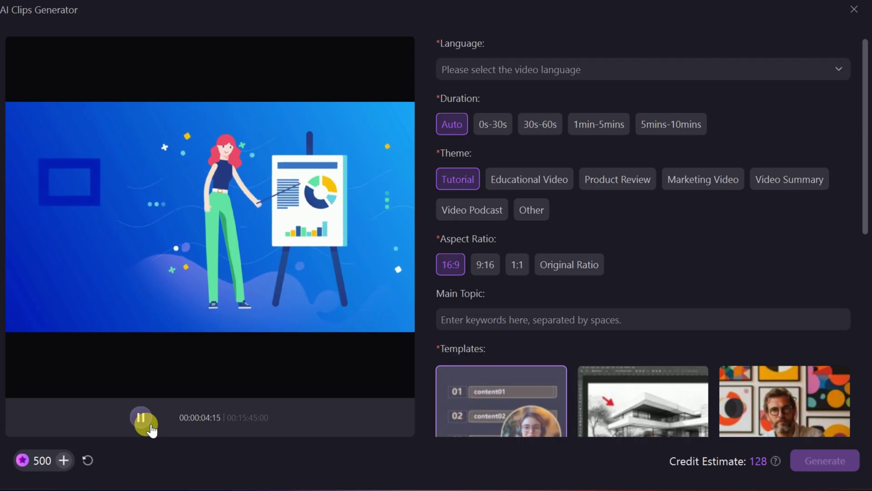
Step: Pause the preview and set the video language to Japanese (Japan)
click(146, 423)
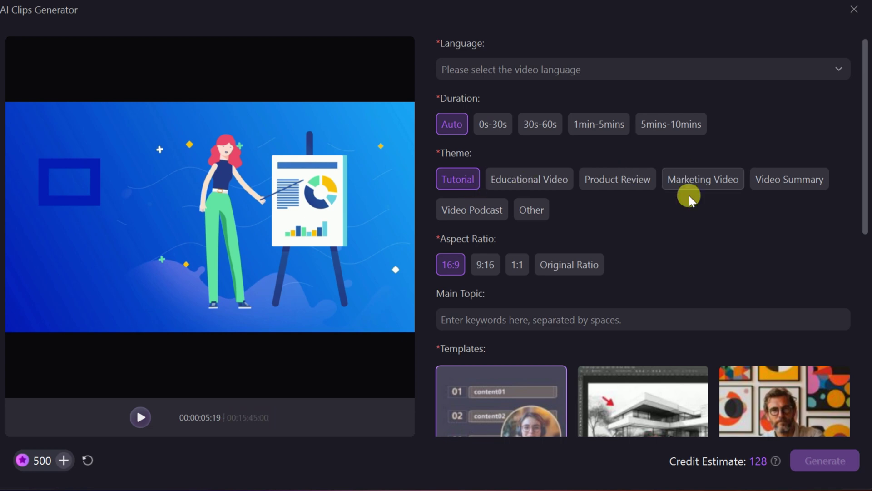
scroll(692, 224, down, 3)
scroll(671, 203, up, 3)
click(538, 73)
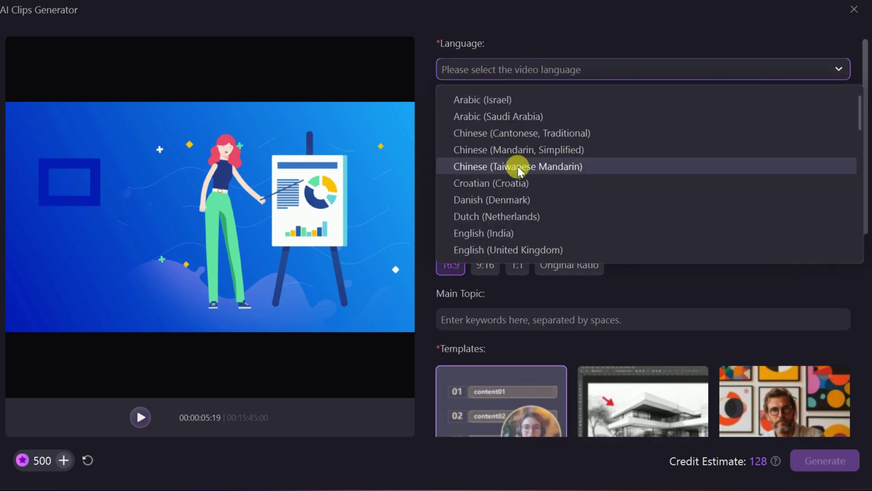
scroll(519, 169, down, 9)
scroll(519, 169, up, 4)
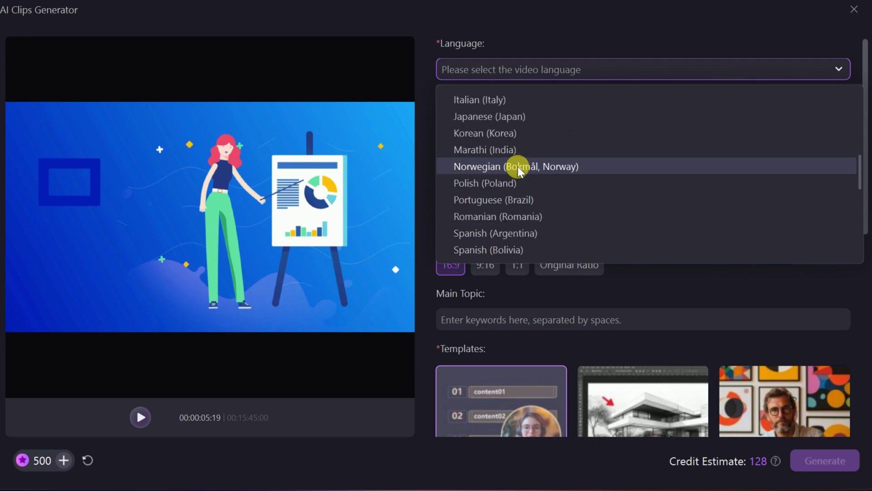
scroll(519, 169, up, 6)
click(522, 215)
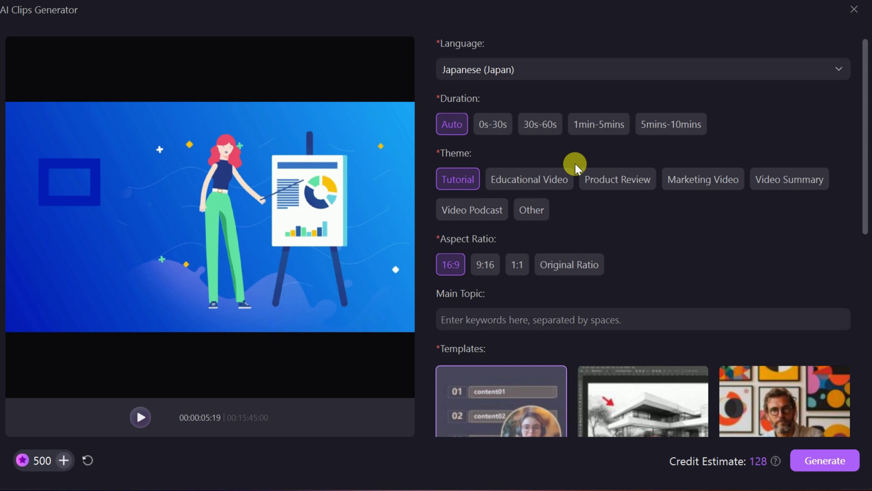
Step: Set the clip length to 0s-30s and the theme to Tutorial
click(494, 127)
click(509, 180)
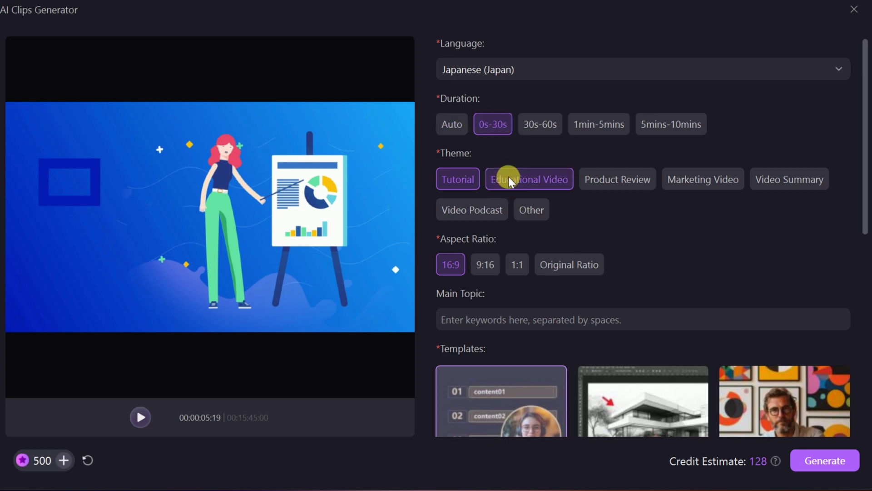
scroll(510, 180, down, 7)
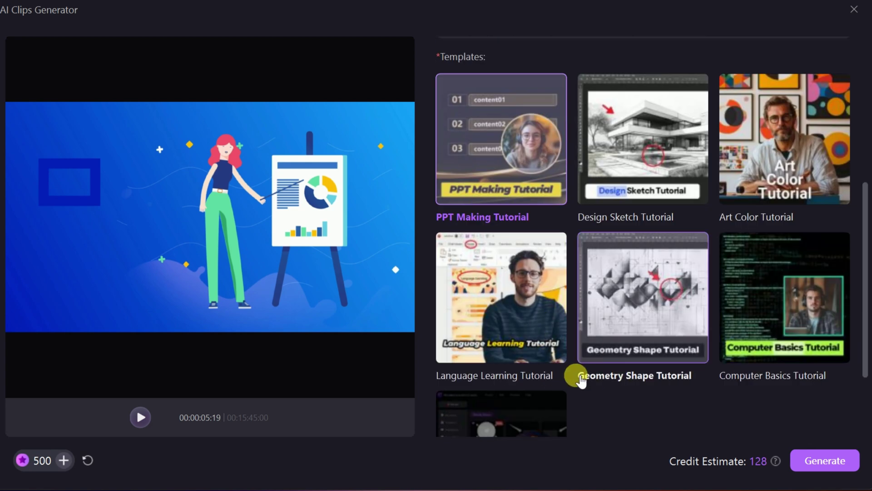
scroll(581, 380, up, 6)
click(458, 134)
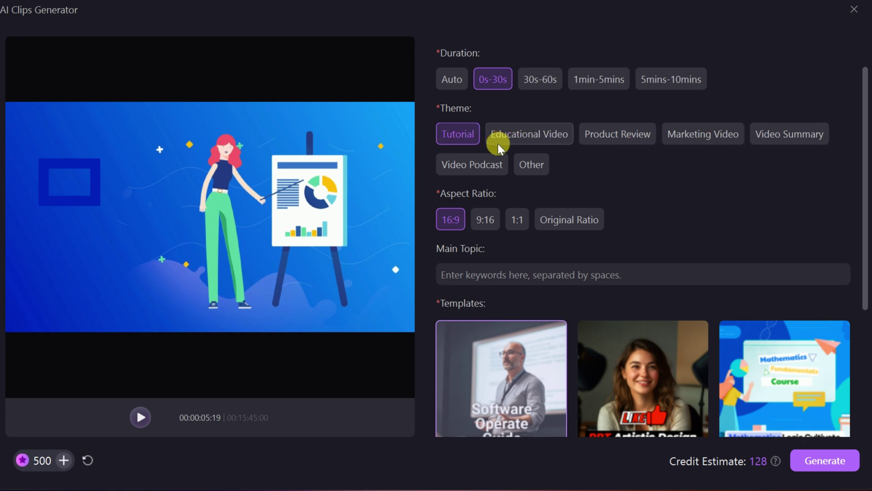
scroll(467, 288, up, 1)
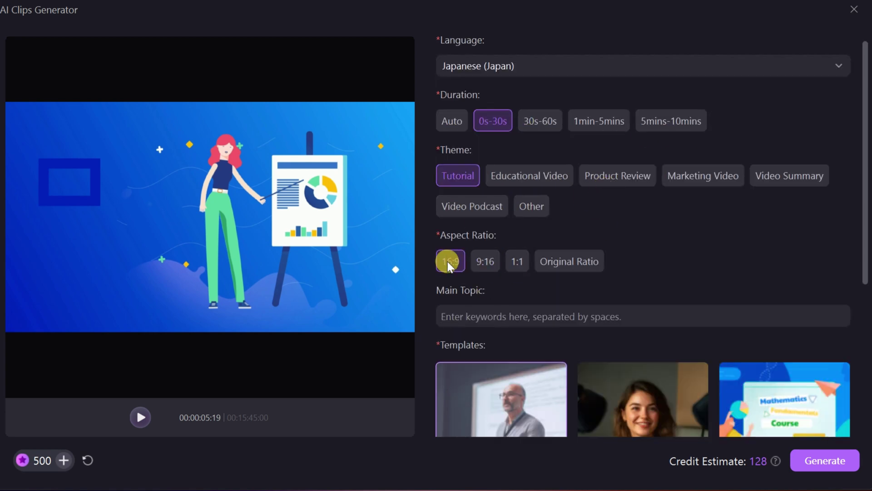
scroll(536, 264, up, 1)
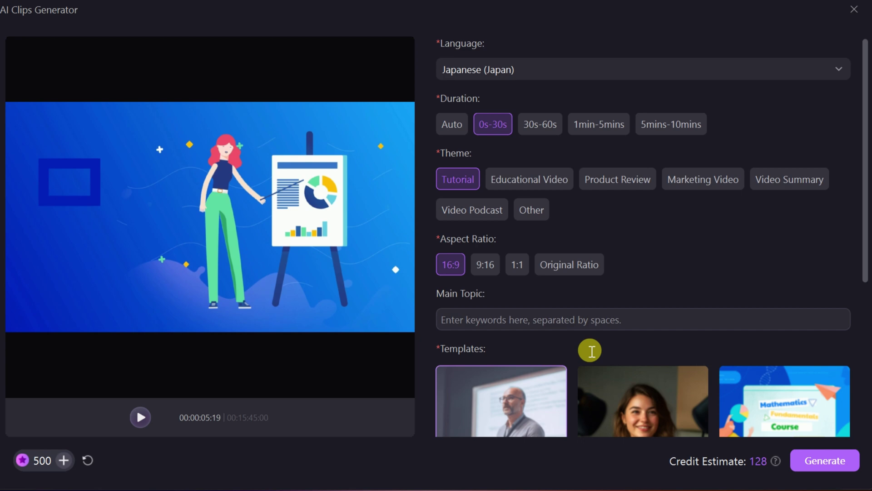
Step: Enter 'AI for Presentation' as the main topic and generate the clip
click(608, 327)
text(AI for Presentation)
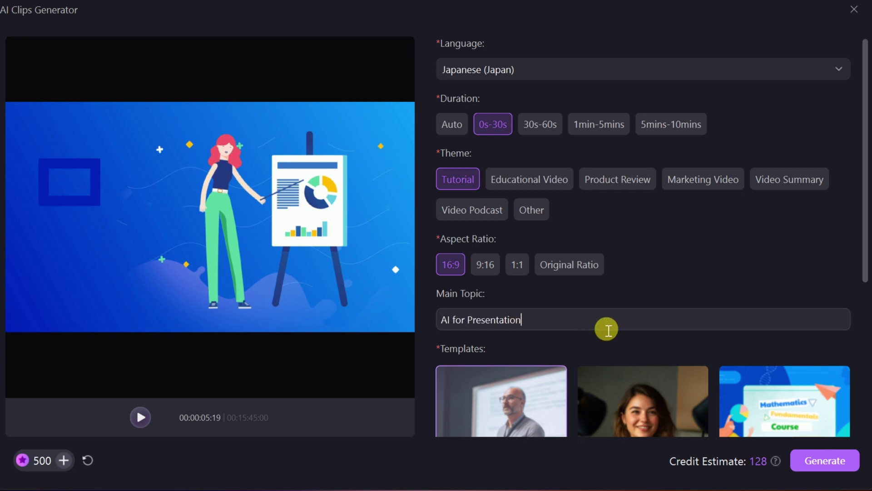
scroll(632, 241, down, 5)
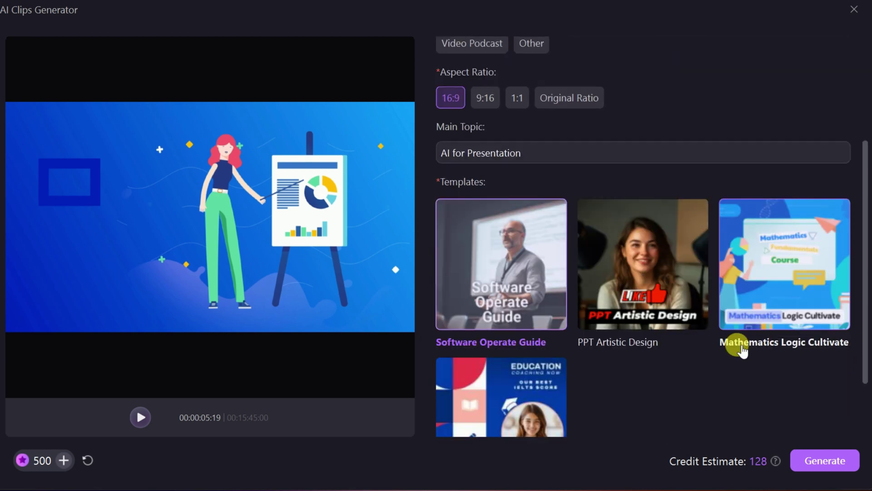
scroll(706, 336, up, 1)
scroll(727, 318, down, 4)
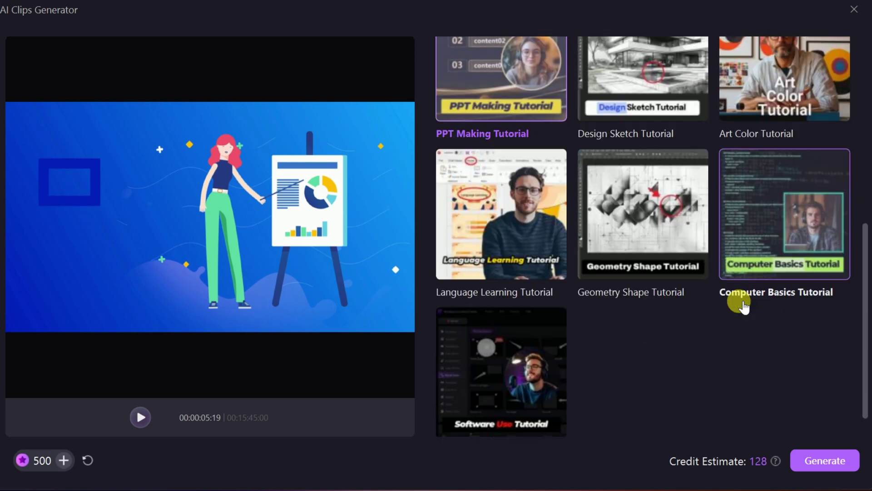
scroll(736, 301, up, 3)
scroll(741, 314, up, 3)
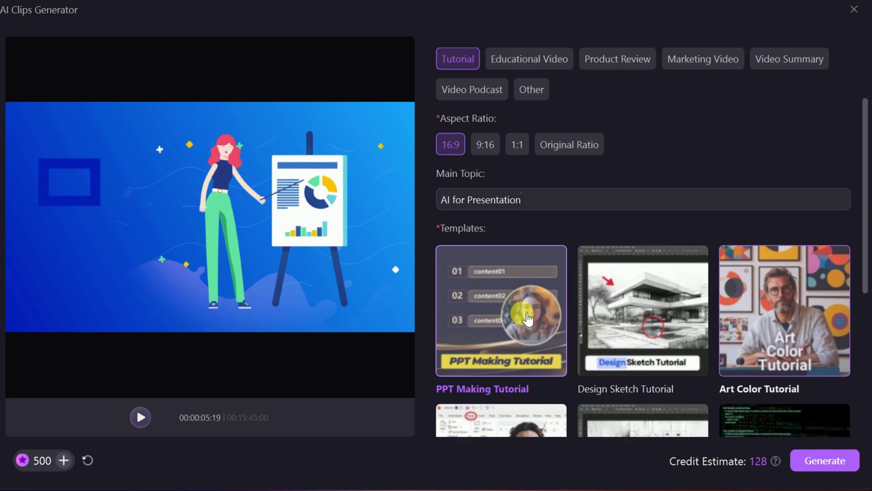
click(821, 461)
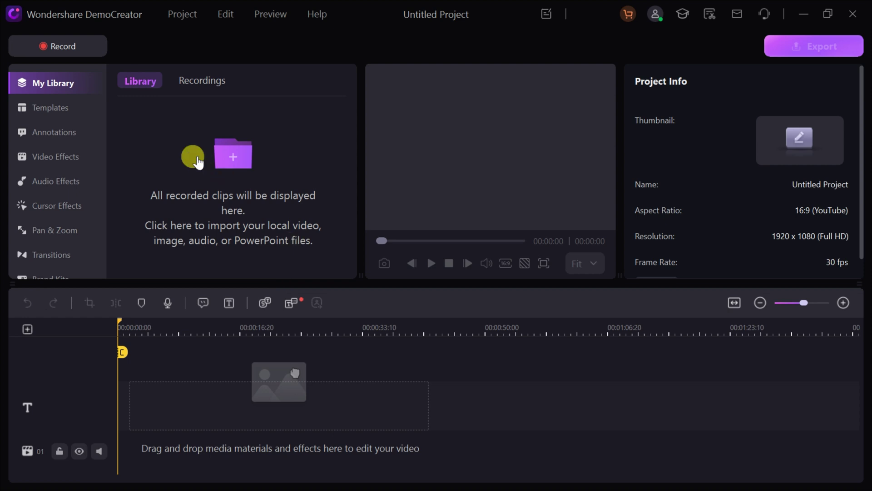
Step: Import 'Hey Folks! (1).mp4' from Downloads, play it, and open its thumbnail's context menu
click(234, 154)
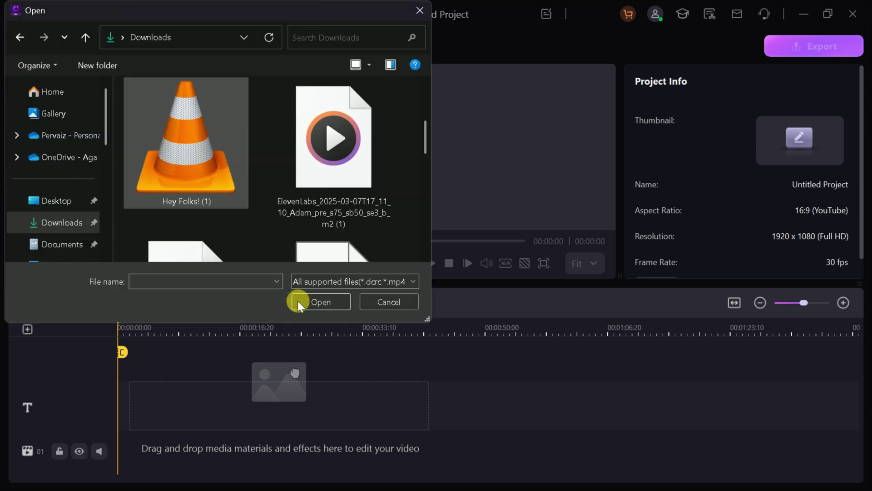
click(318, 302)
click(270, 340)
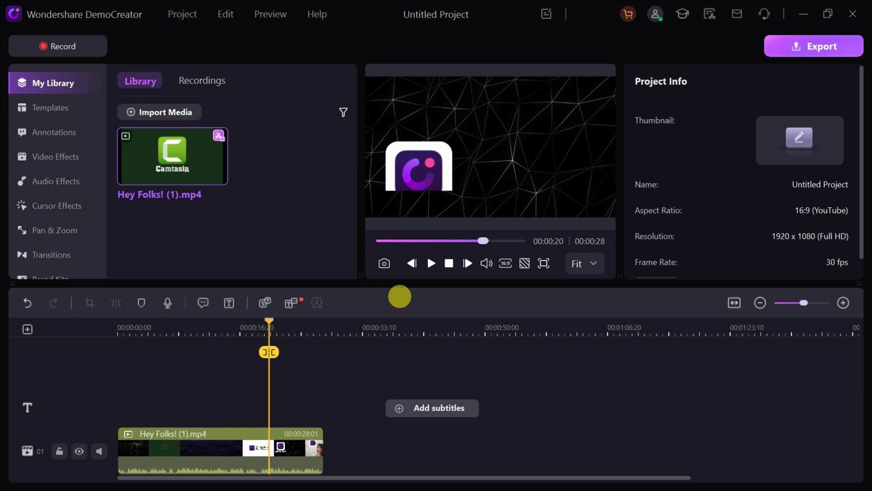
click(432, 263)
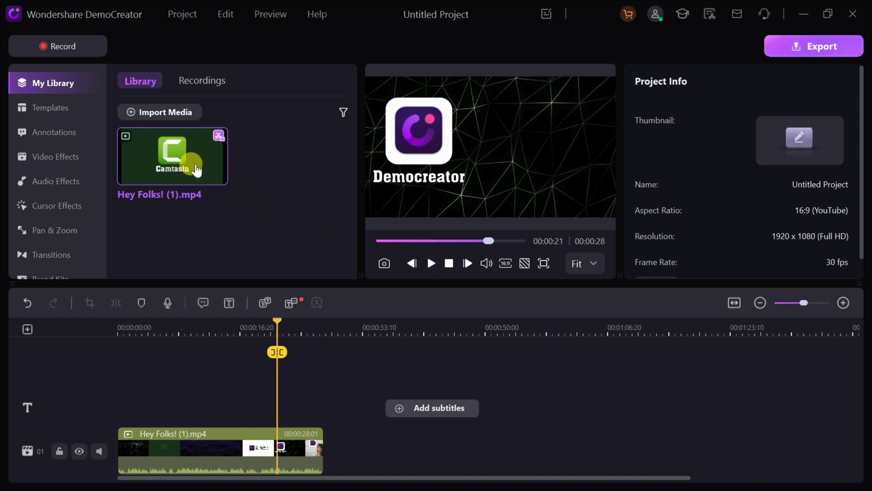
right_click(194, 156)
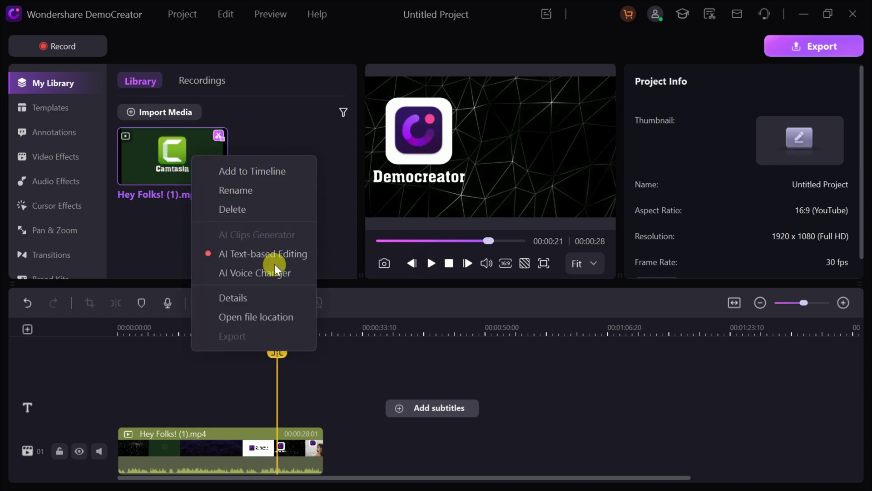
Step: Transcribe the video's English (United States) speech into subtitles, then play around 00:00:21 to review them
click(263, 255)
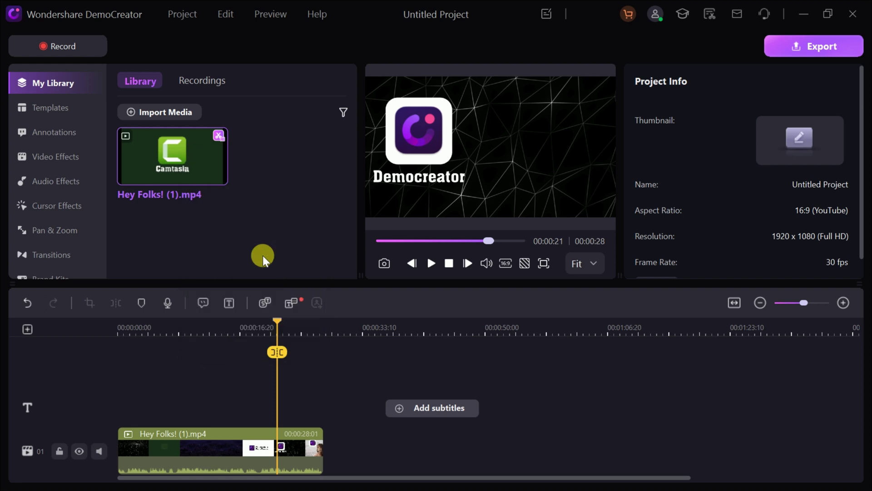
click(530, 279)
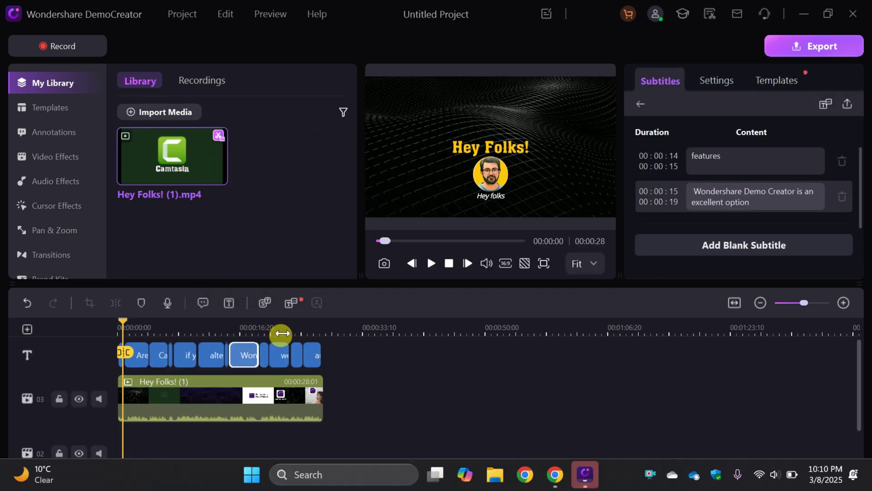
click(275, 331)
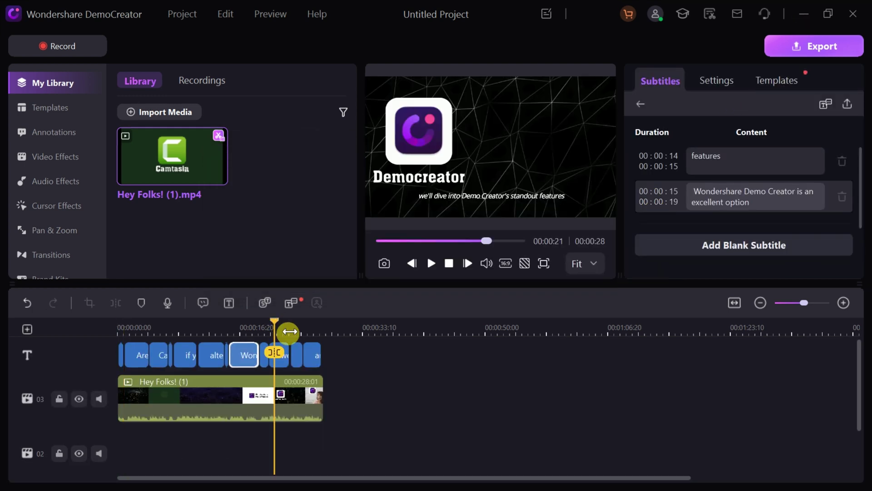
click(430, 264)
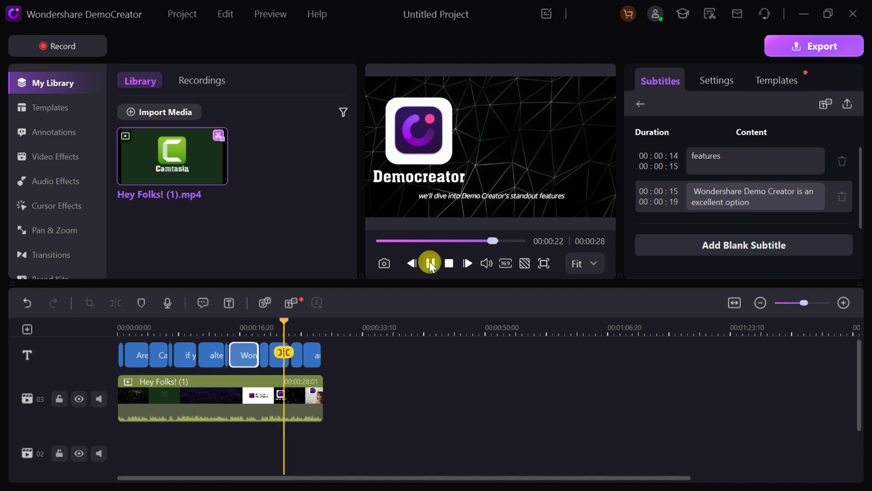
click(746, 174)
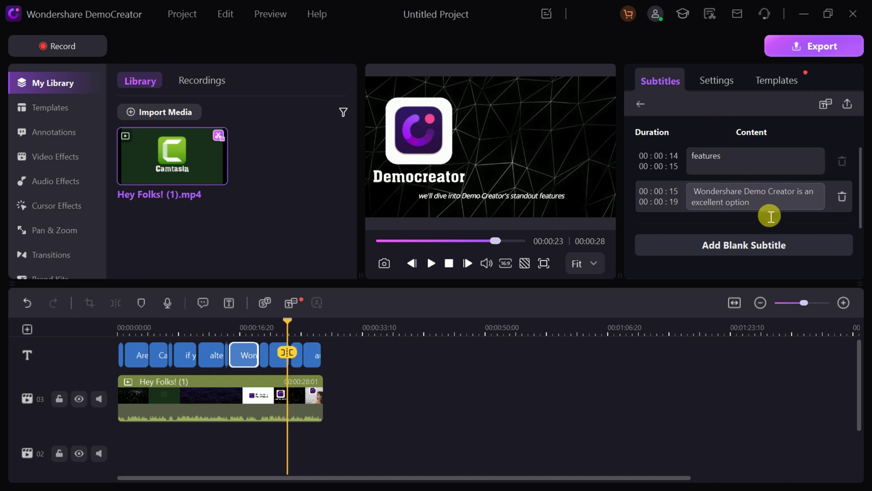
scroll(768, 212, down, 5)
scroll(763, 210, up, 8)
Step: Restyle the subtitles in Segoe UI Historic, non-italic, with orange-brown text
click(716, 80)
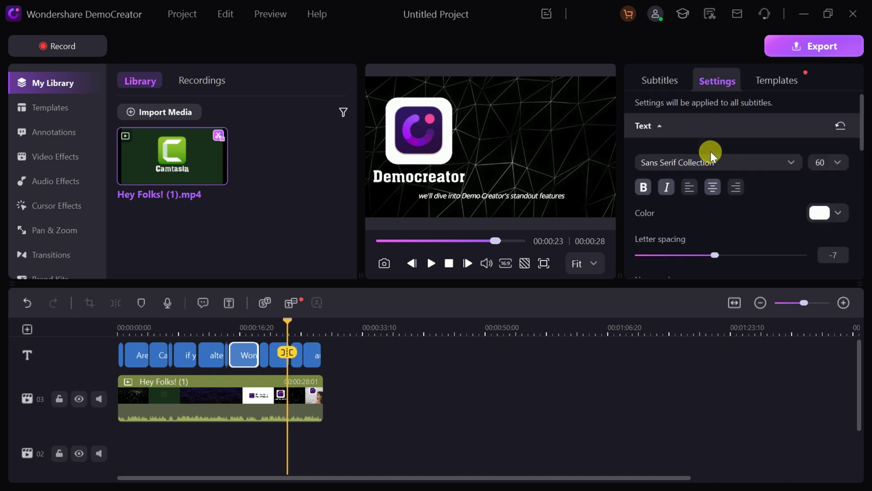
click(756, 163)
click(684, 220)
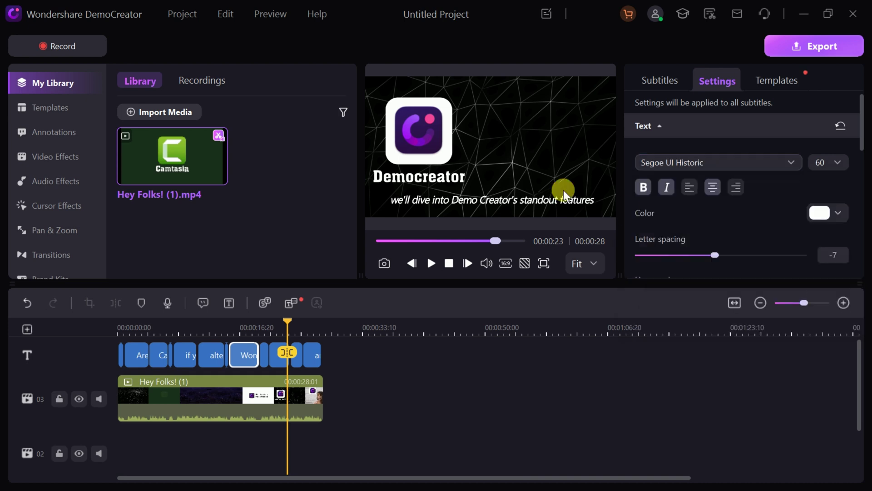
click(644, 186)
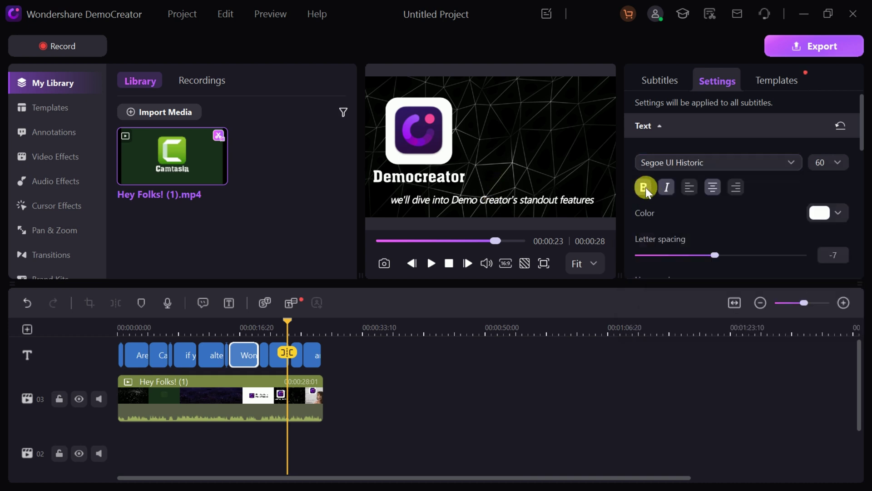
click(813, 212)
click(812, 285)
click(831, 221)
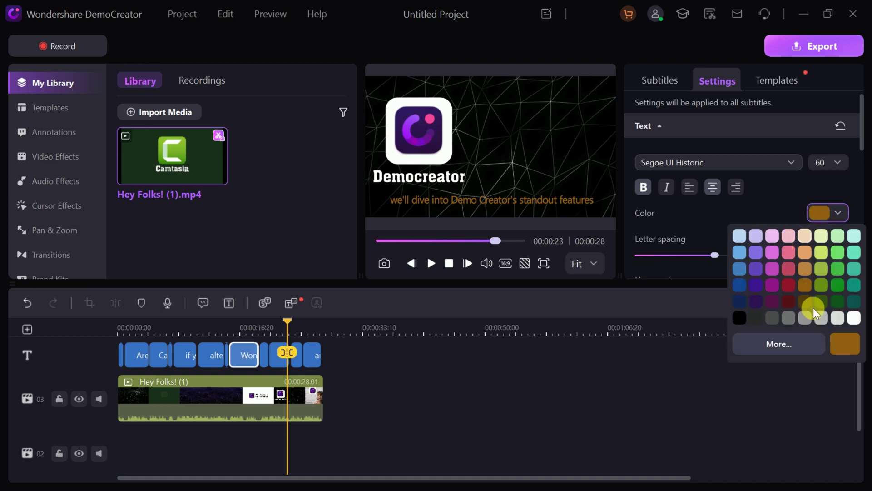
click(841, 343)
scroll(719, 200, down, 2)
scroll(720, 200, down, 3)
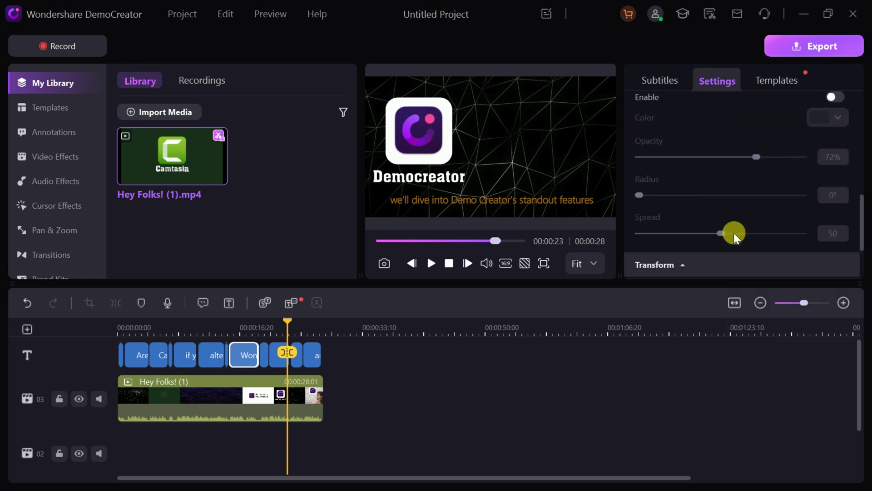
scroll(735, 232, up, 6)
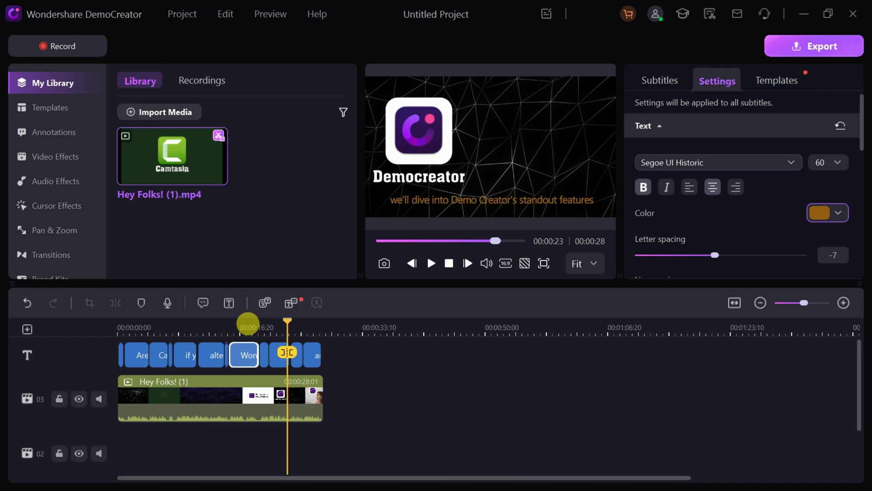
Step: Replay the subtitles from 00:00:17 to 00:00:20, then go back to the subtitle entries
click(243, 327)
key(space)
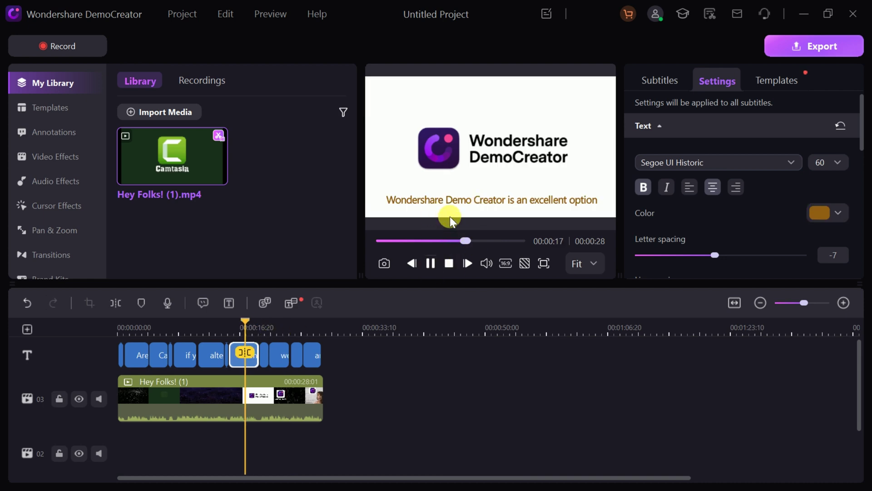
click(431, 263)
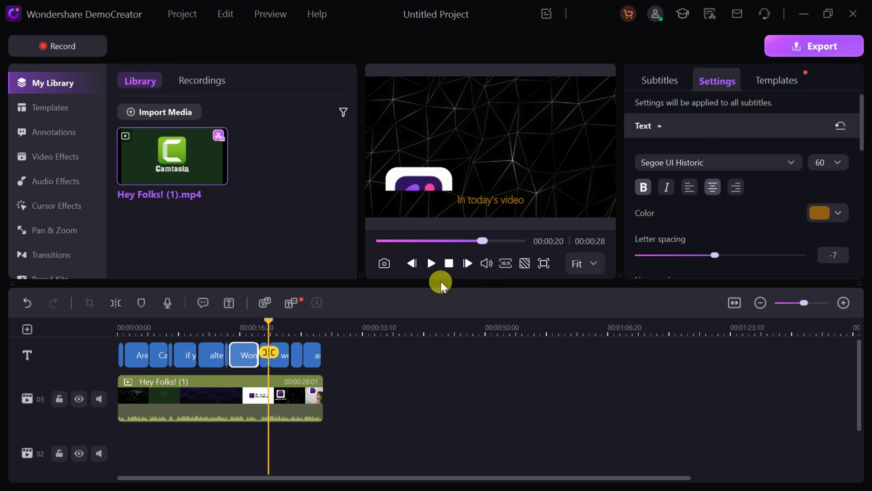
click(662, 81)
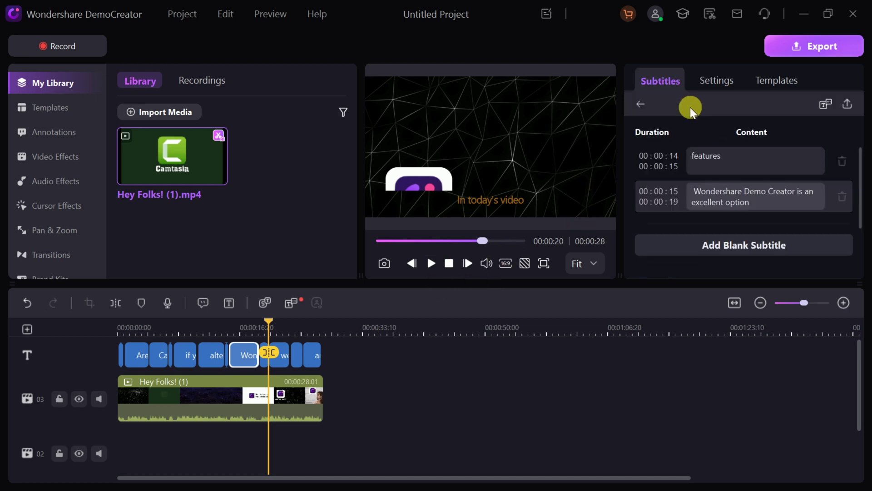
Step: Export the subtitles as the SRT file Subtitle_03.08.2025_221155 and close its folder
click(844, 107)
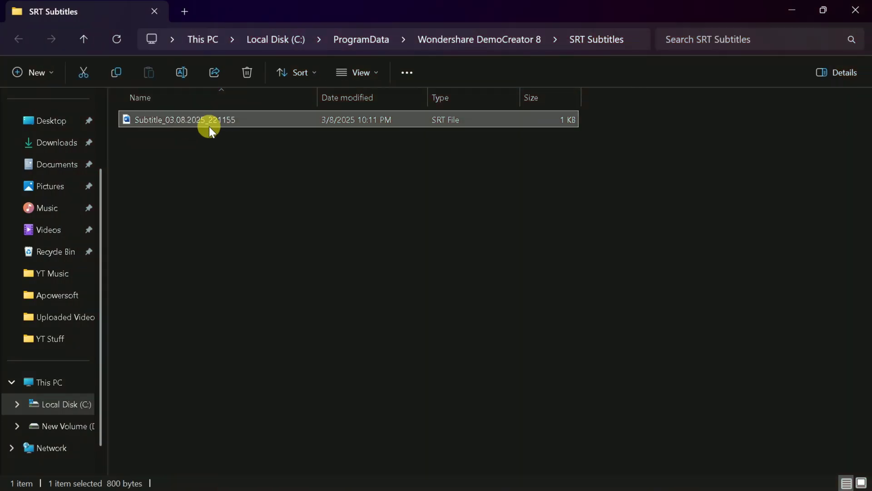
click(863, 9)
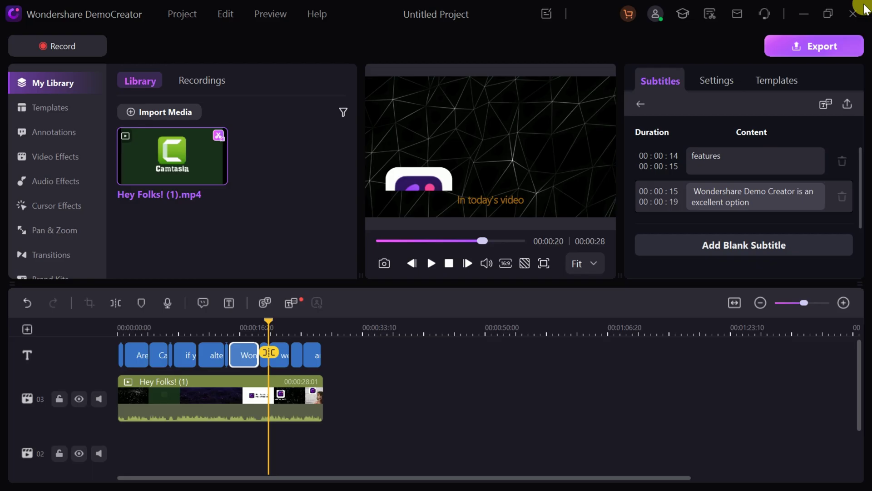
Step: Preview the subtitle playing from about 00:00:21 to 00:00:23
click(282, 328)
click(288, 332)
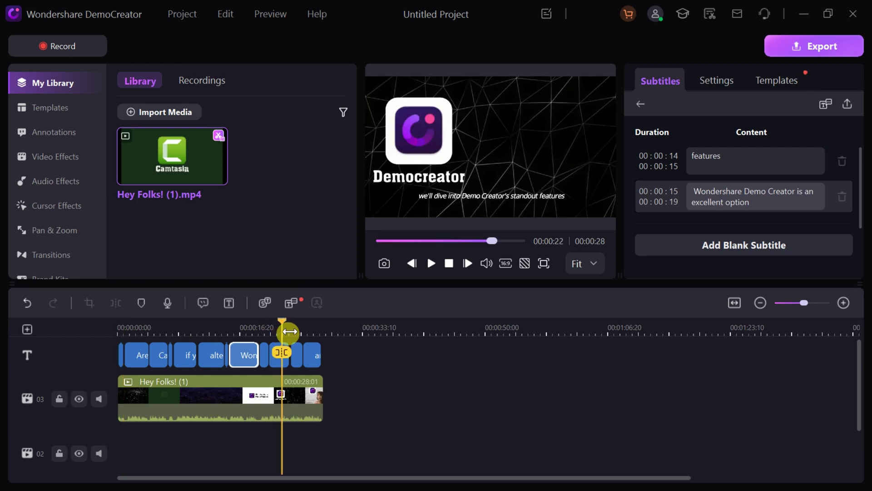
click(431, 265)
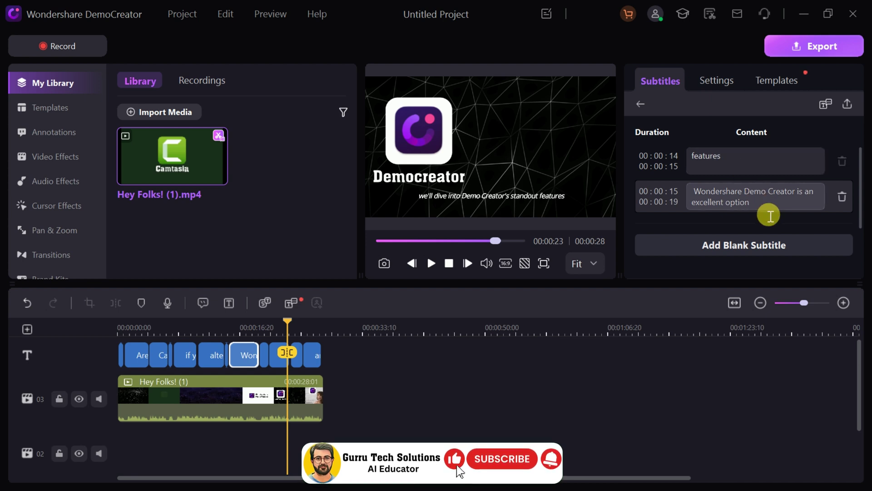
scroll(765, 212, up, 10)
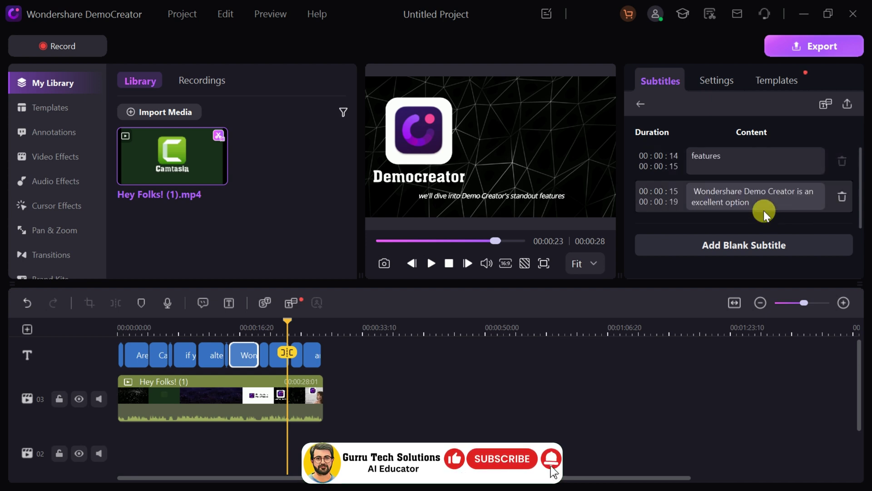
Step: Set the subtitle font to Segoe UI Historic in the style settings
click(717, 78)
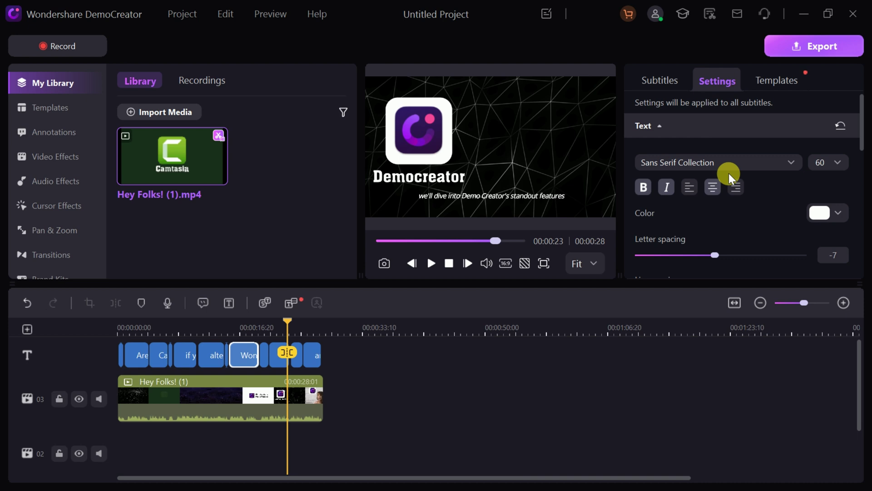
click(755, 167)
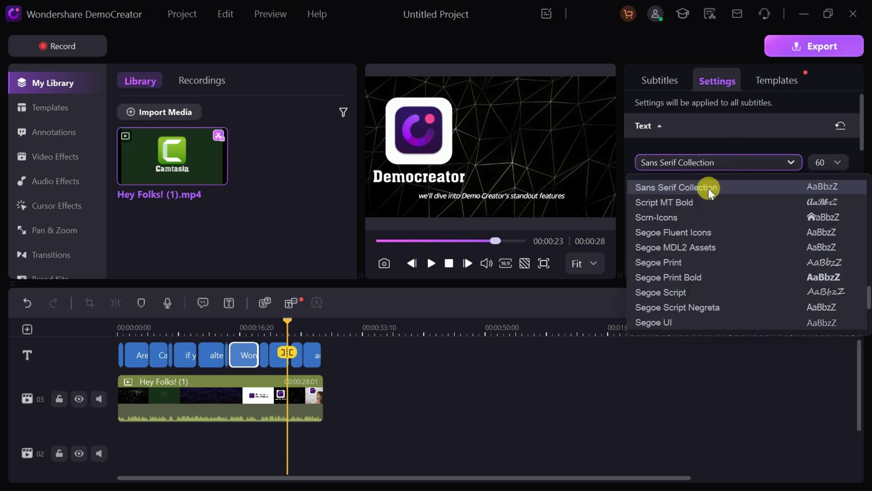
scroll(693, 246, down, 5)
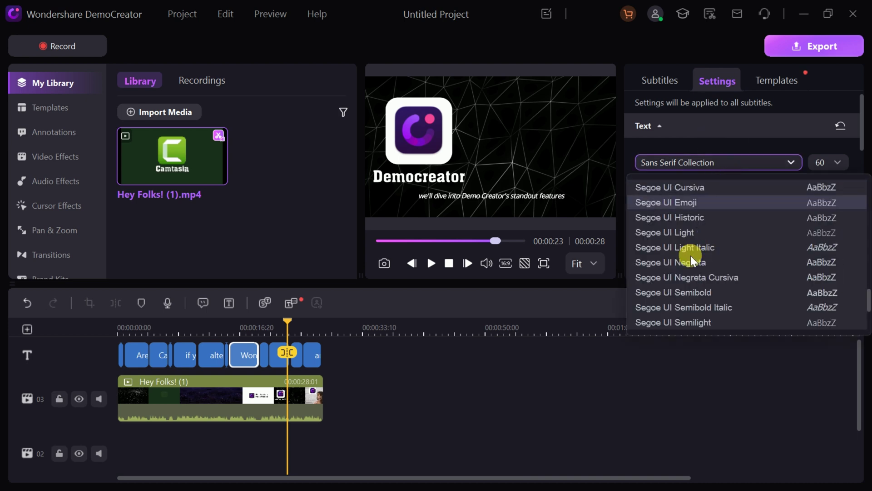
click(683, 218)
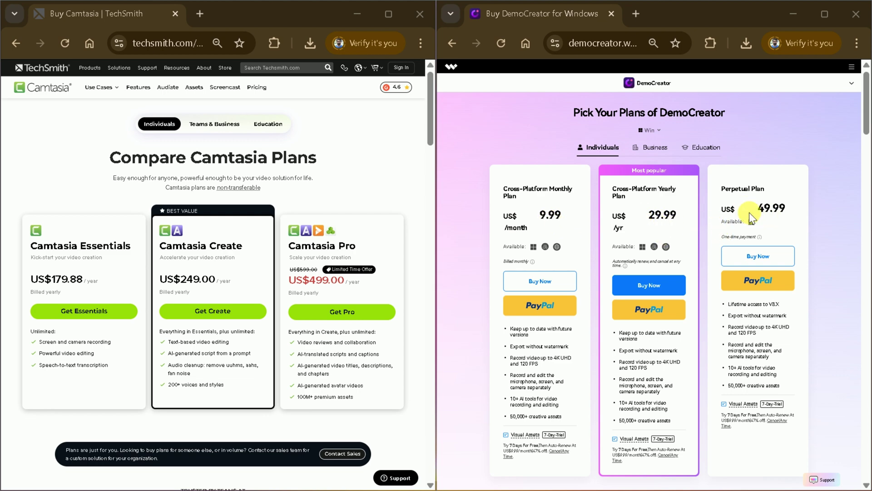
scroll(168, 252, down, 6)
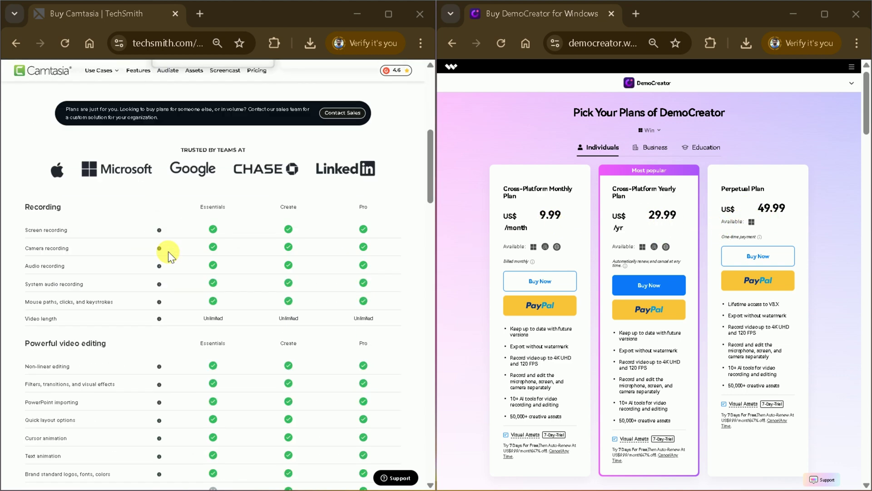
scroll(168, 251, down, 1)
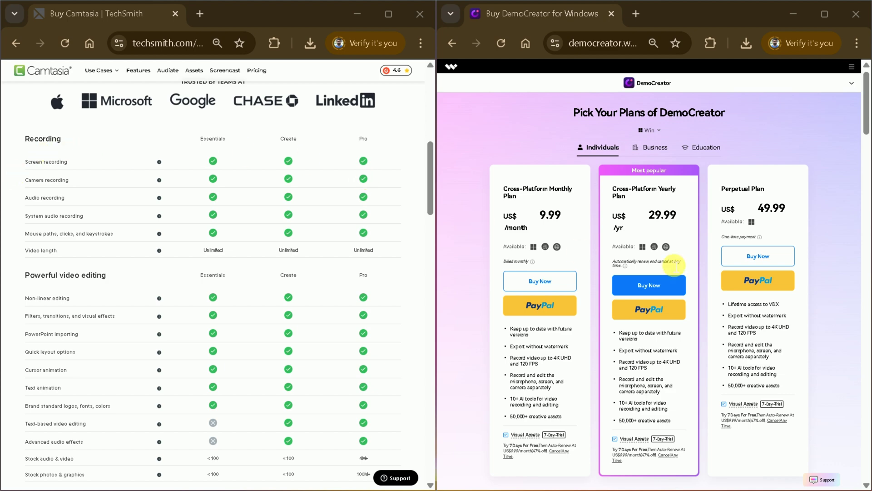
scroll(675, 265, down, 12)
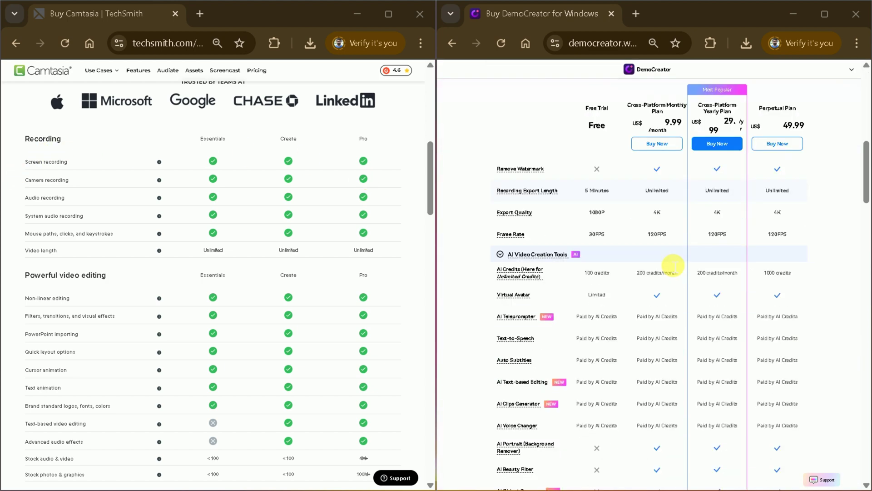
scroll(674, 265, up, 2)
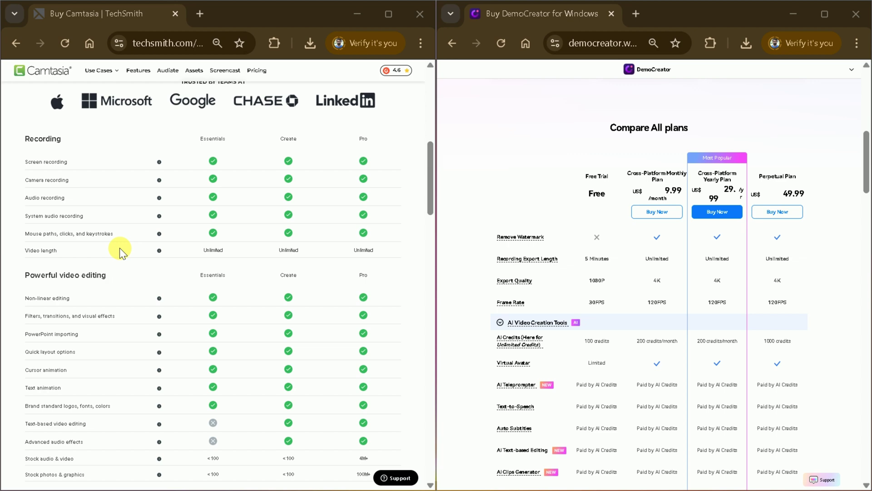
scroll(164, 306, up, 10)
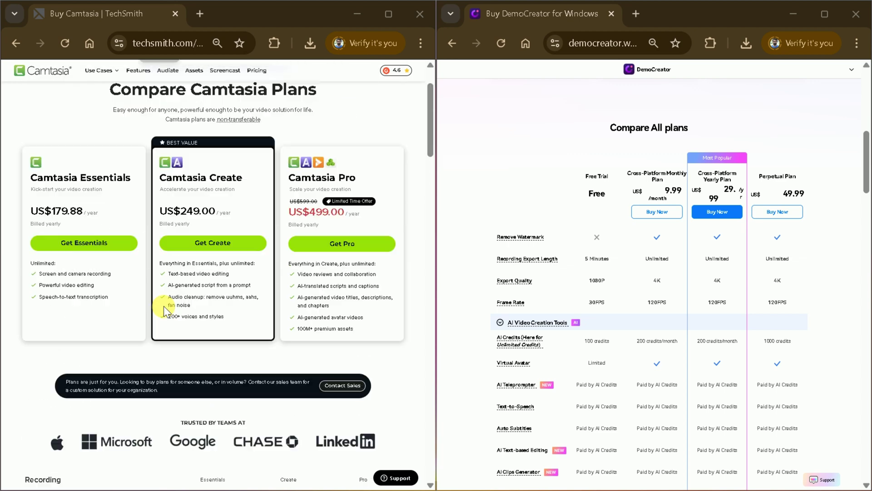
scroll(651, 296, up, 10)
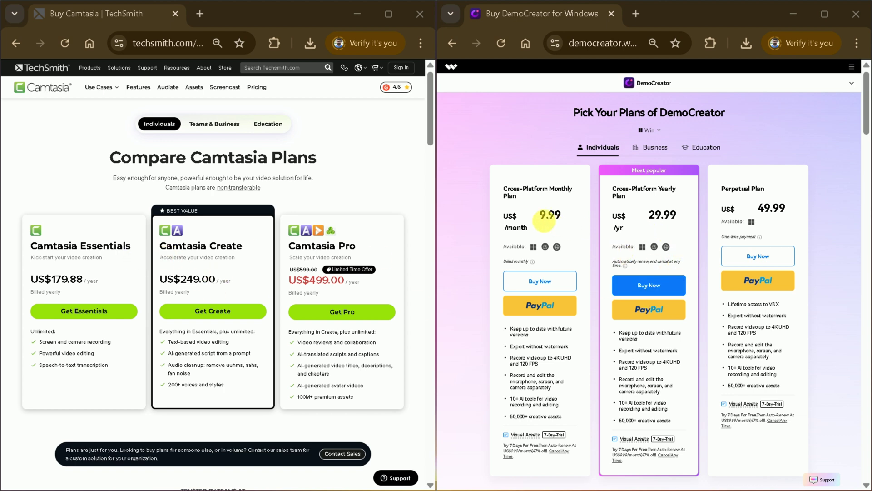
drag(544, 221, 560, 222)
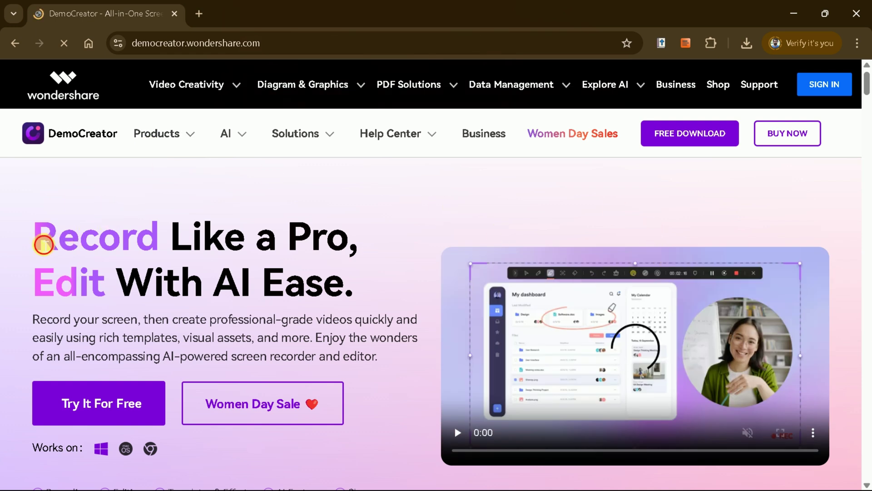
Step: Scroll past the Record Like a Pro headline and show the Screen recording mode demo
drag(43, 246, 349, 293)
click(129, 308)
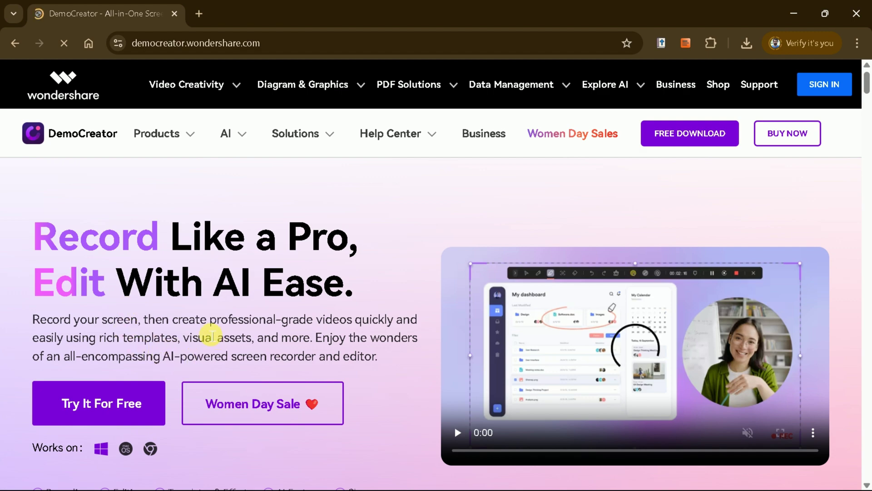
scroll(222, 337, down, 10)
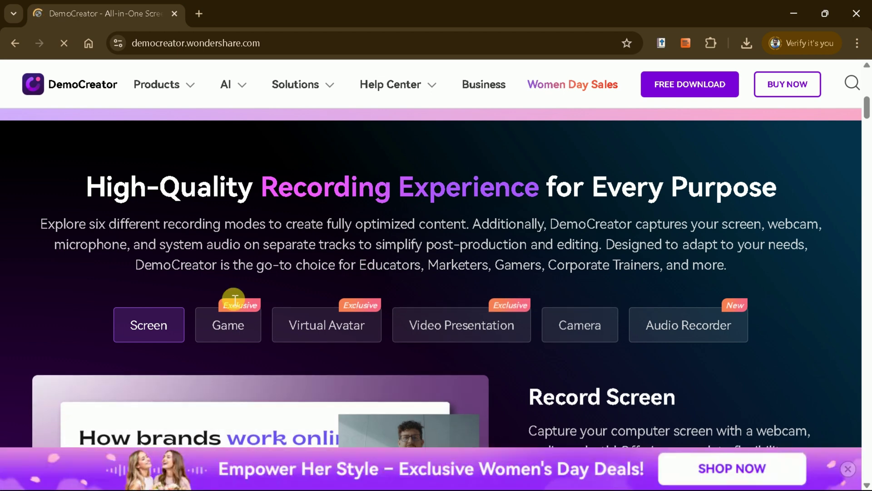
click(153, 332)
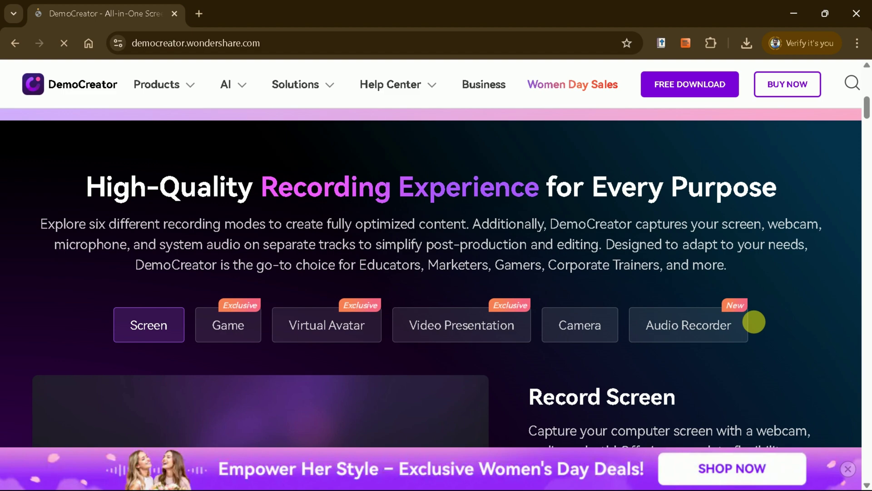
scroll(745, 293, down, 5)
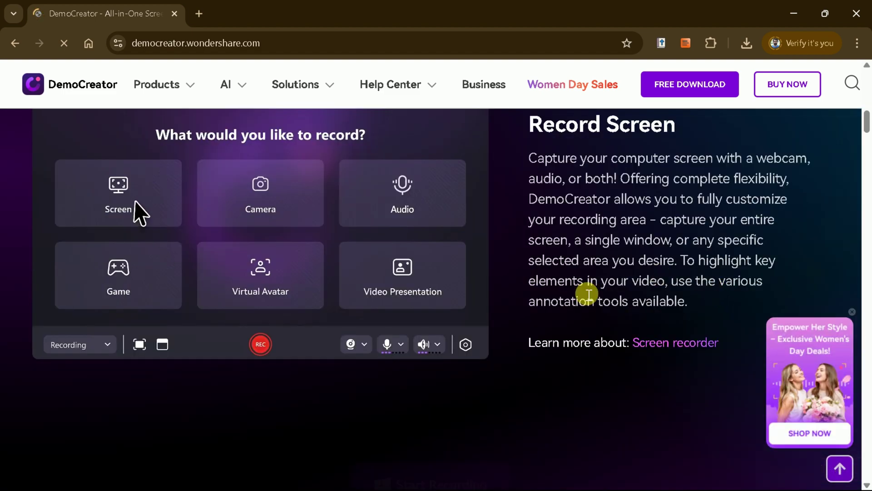
scroll(589, 296, up, 1)
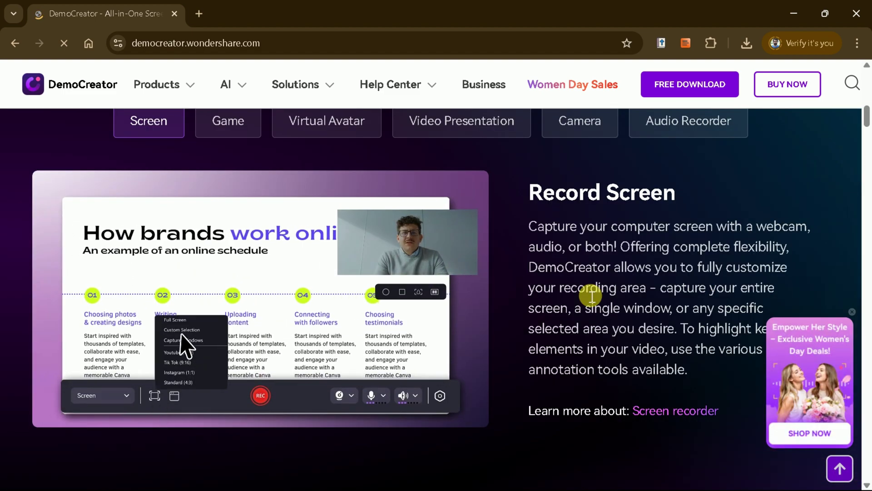